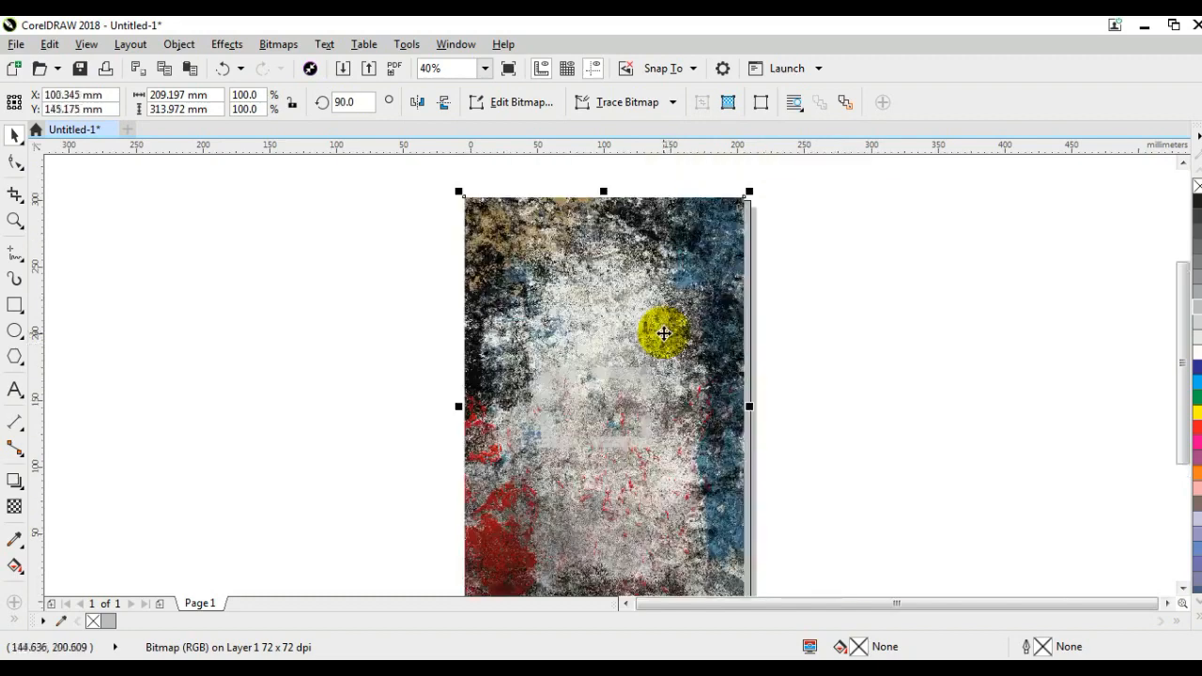
# Send the grunge background bitmap behind the gray page rectangle and resize it to about 217 by 305 mm so it overlaps all edges
pyautogui.click(663, 333)
pyautogui.hotkey('shift', 'F4')
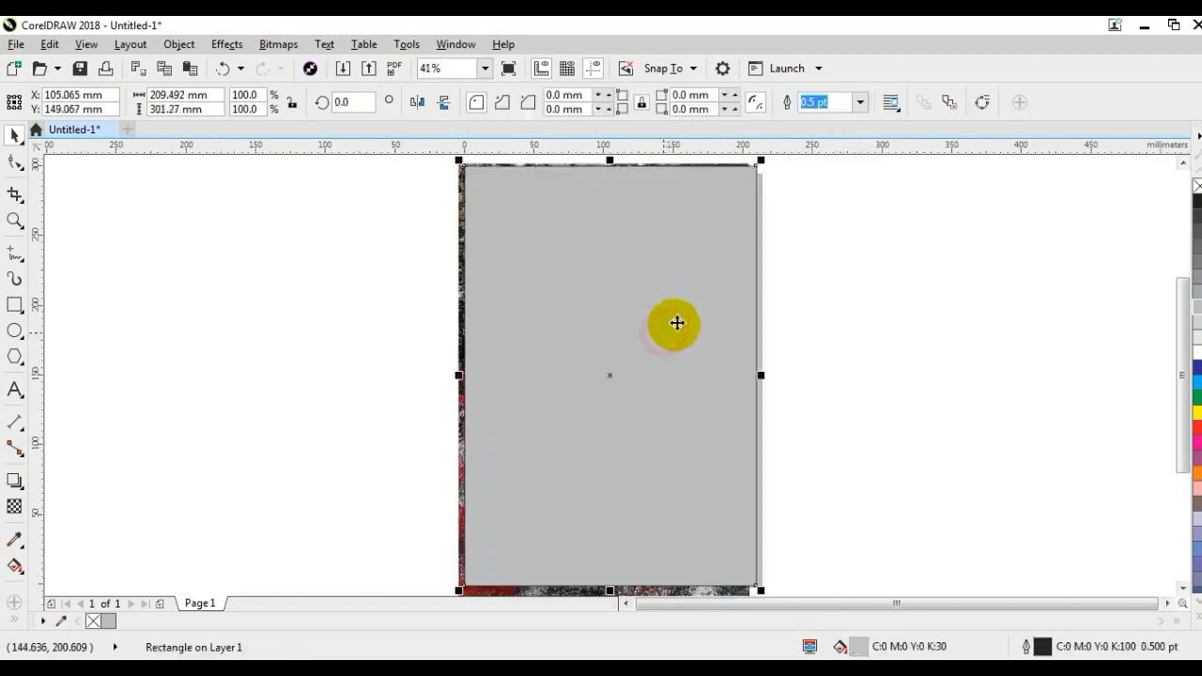
pyautogui.click(461, 229)
pyautogui.moveTo(759, 379); pyautogui.dragTo(765, 379)
pyautogui.click(1183, 590)
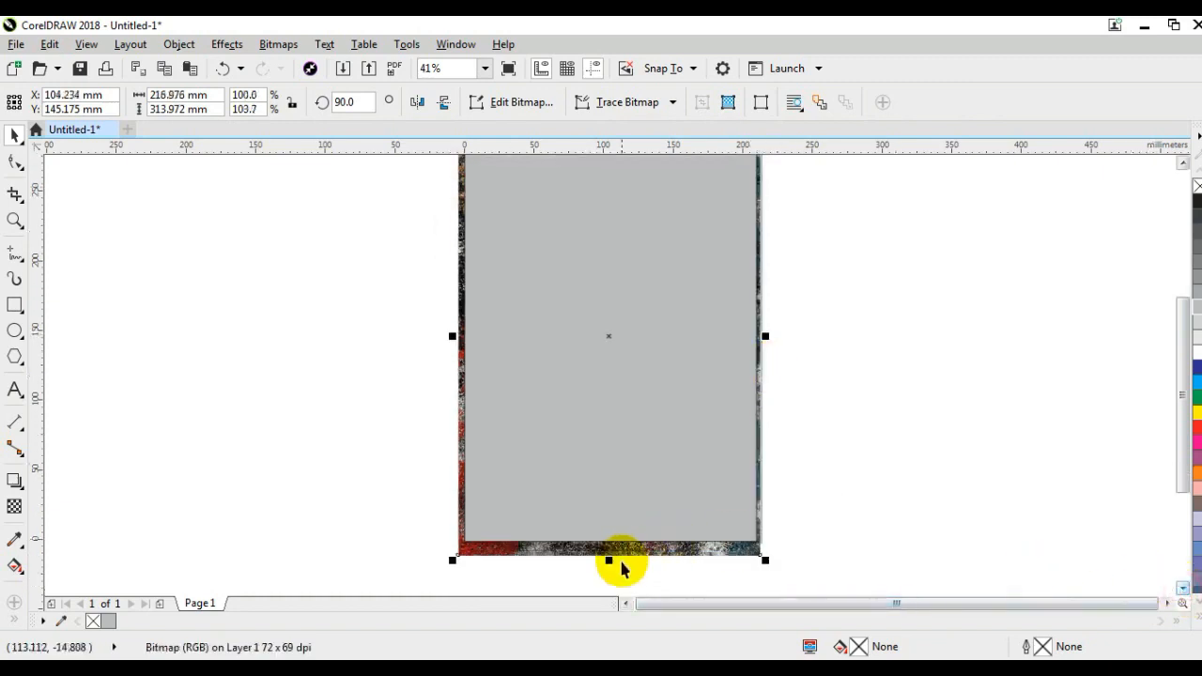
pyautogui.moveTo(610, 560); pyautogui.dragTo(625, 549)
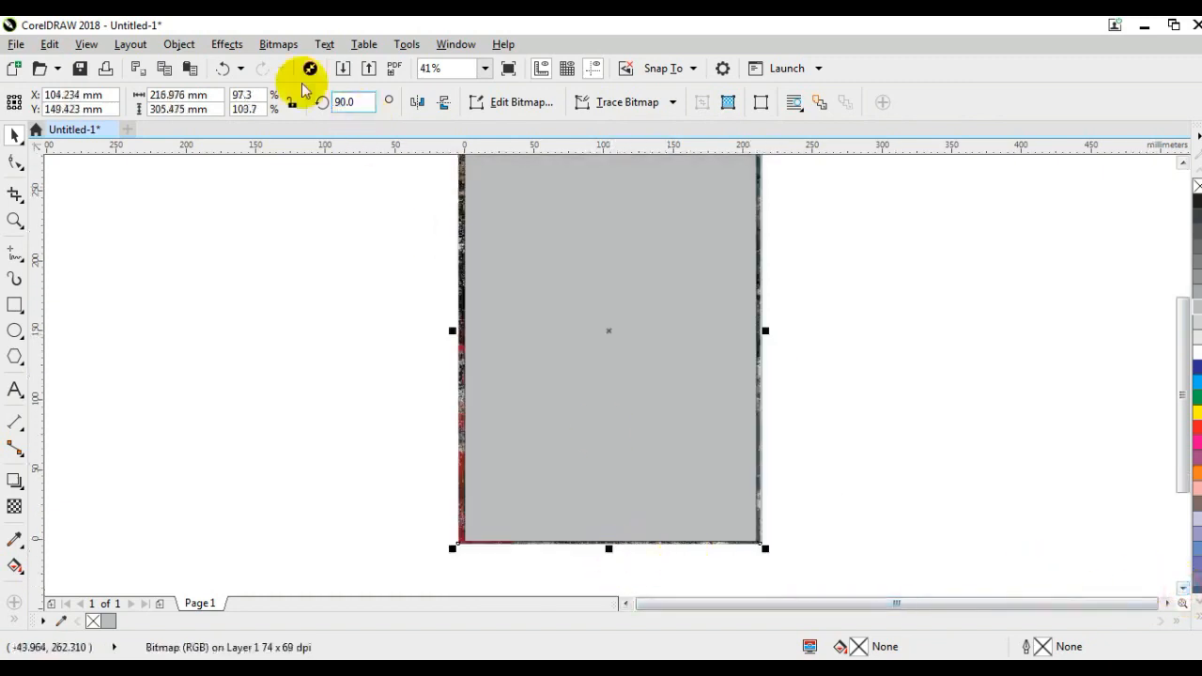
# Place the grunge background bitmap inside the gray rectangle as a PowerClip and remove the rectangle's outline
pyautogui.click(194, 45)
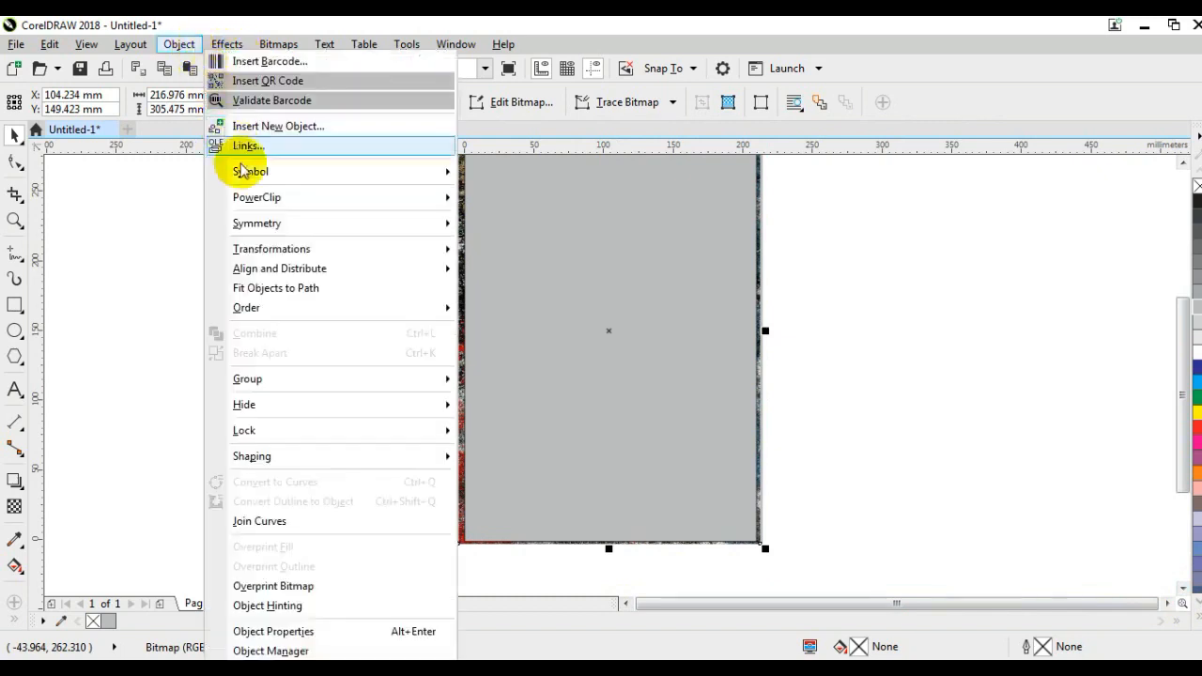
pyautogui.moveTo(336, 200)
pyautogui.click(512, 200)
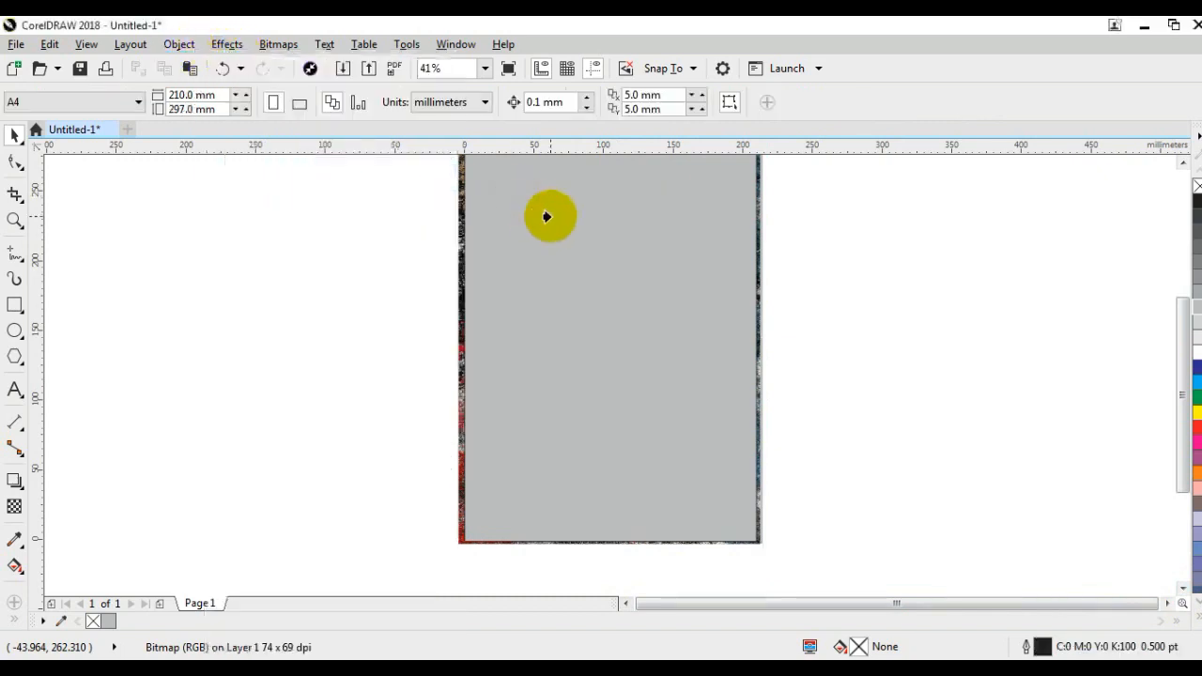
pyautogui.click(550, 216)
pyautogui.click(822, 327)
pyautogui.click(677, 329)
pyautogui.click(912, 254)
pyautogui.click(671, 348)
pyautogui.click(880, 344)
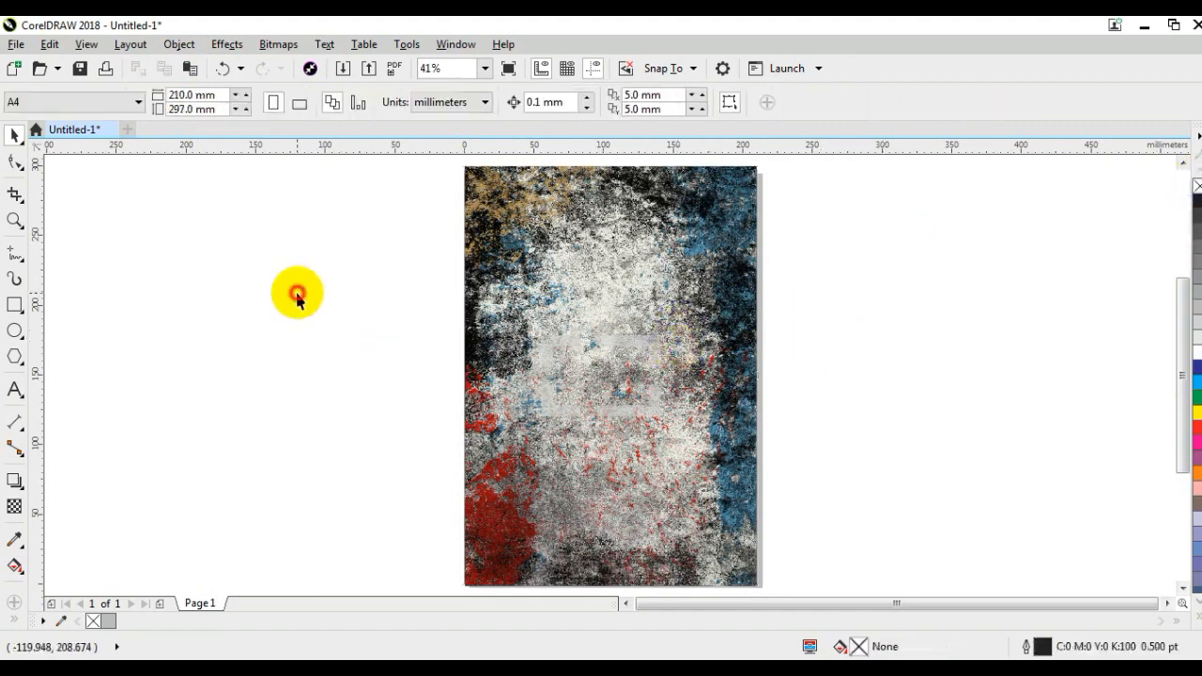
# Paste the motocross rider image, scale it to about 104.5%, and position it in the upper middle of the page
pyautogui.rightClick(287, 249)
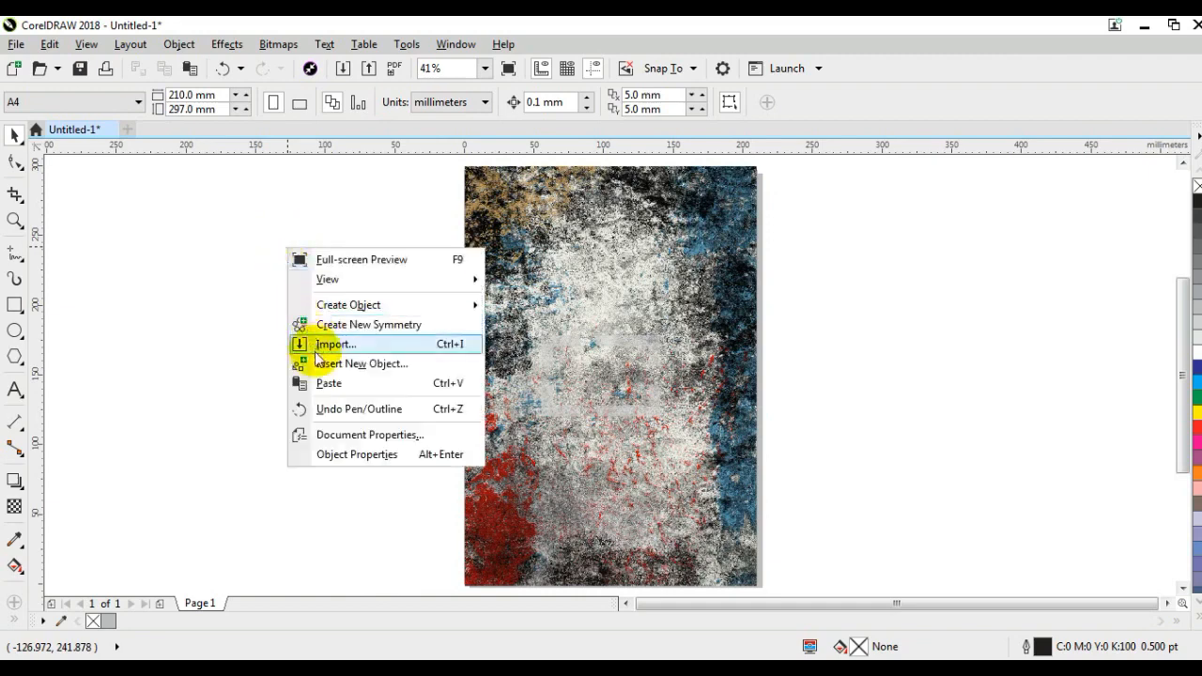
pyautogui.click(328, 383)
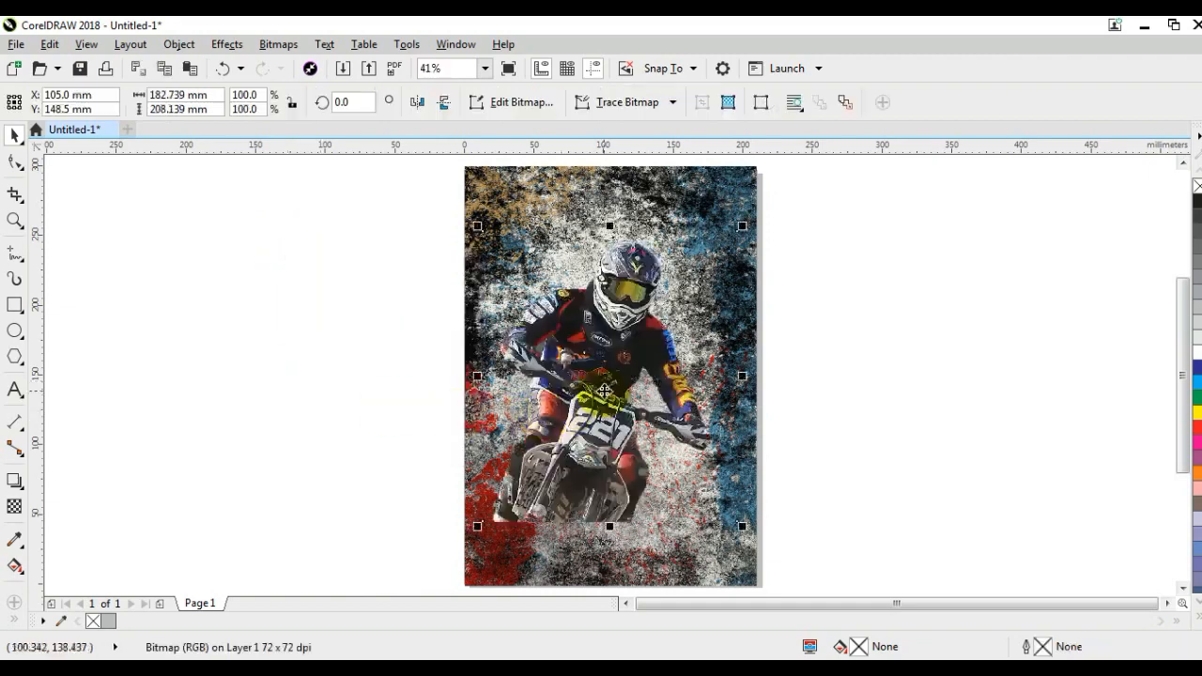
pyautogui.moveTo(604, 391); pyautogui.dragTo(614, 370)
pyautogui.moveTo(754, 206); pyautogui.dragTo(741, 217)
pyautogui.moveTo(655, 277); pyautogui.dragTo(653, 258)
pyautogui.moveTo(742, 198); pyautogui.dragTo(753, 185)
pyautogui.moveTo(656, 276)
pyautogui.mouseDown()
pyautogui.moveTo(659, 289)
pyautogui.moveTo(646, 288)
pyautogui.mouseUp()
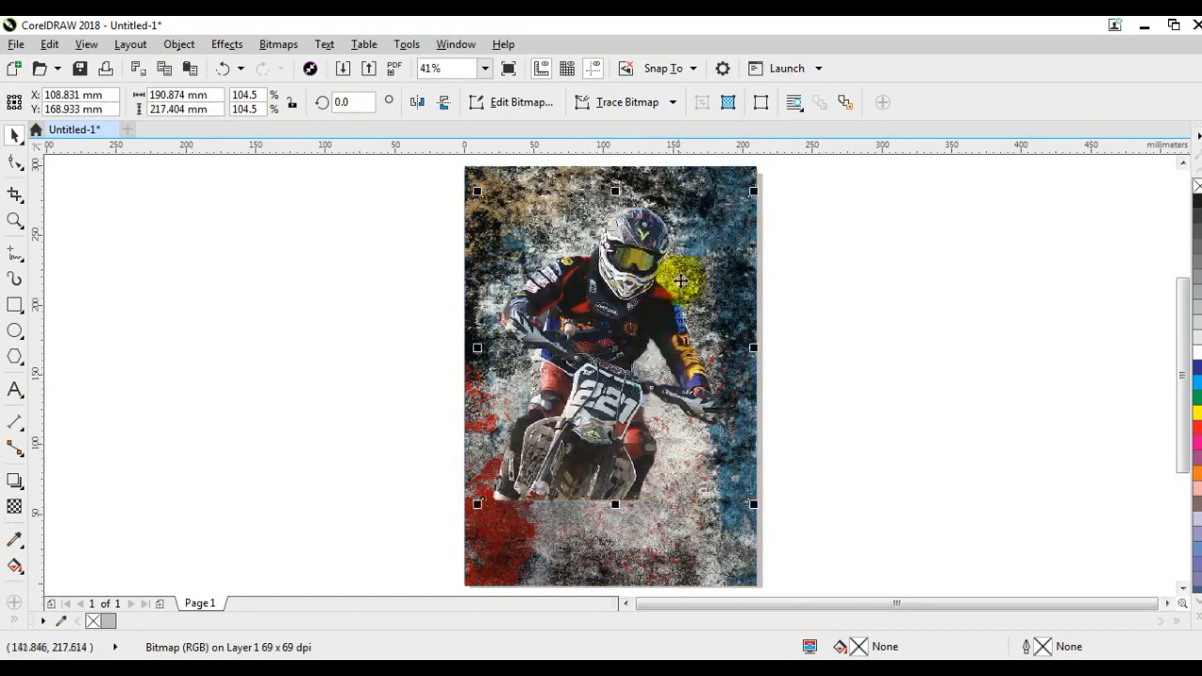
# Adjust the rider bitmap with Brightness/Contrast/Intensity, raising the contrast to 33
pyautogui.click(15, 220)
pyautogui.moveTo(448, 196); pyautogui.dragTo(774, 519)
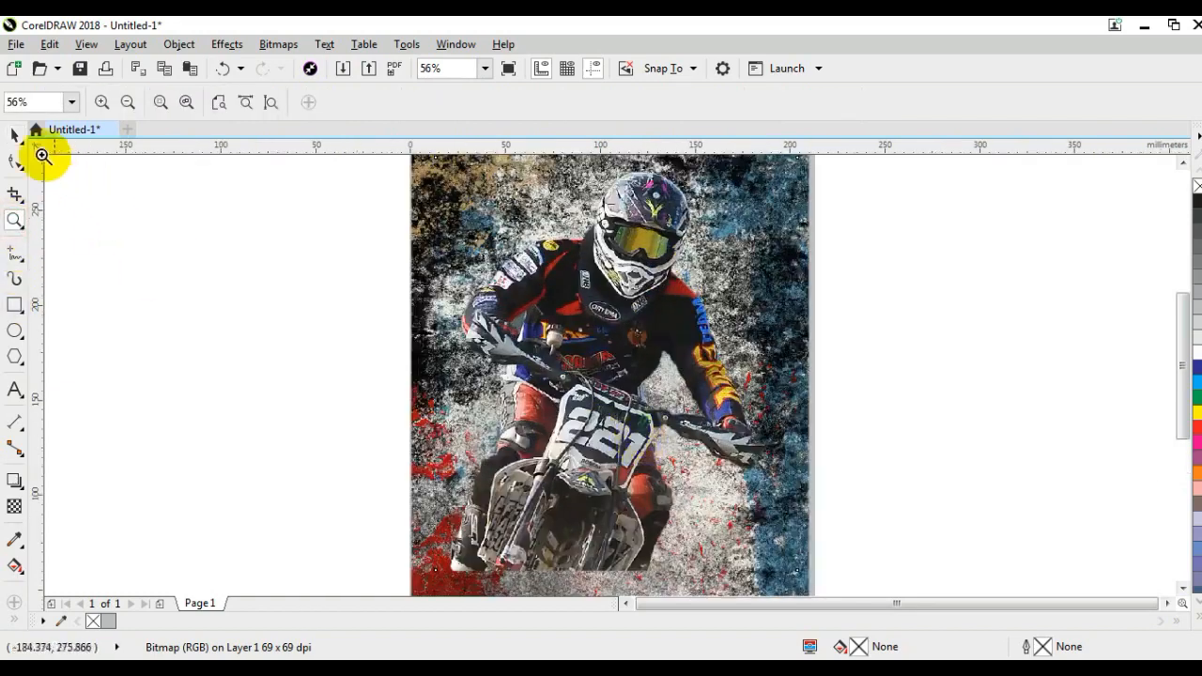
pyautogui.click(15, 134)
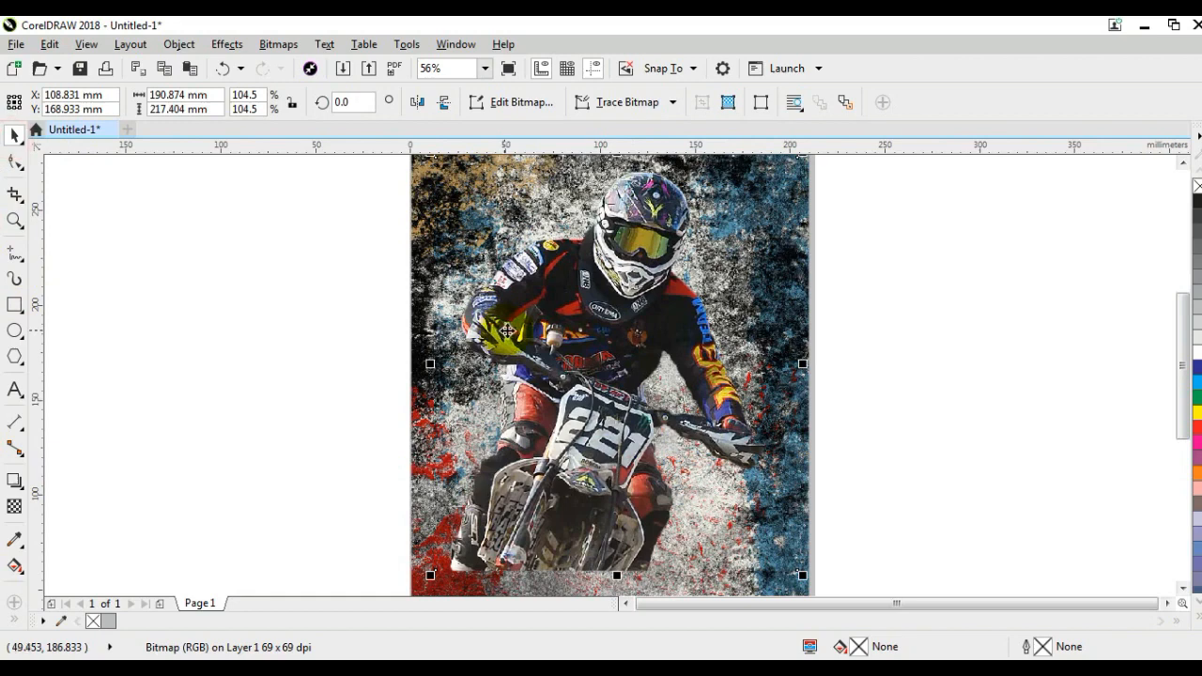
pyautogui.click(233, 45)
pyautogui.moveTo(248, 66)
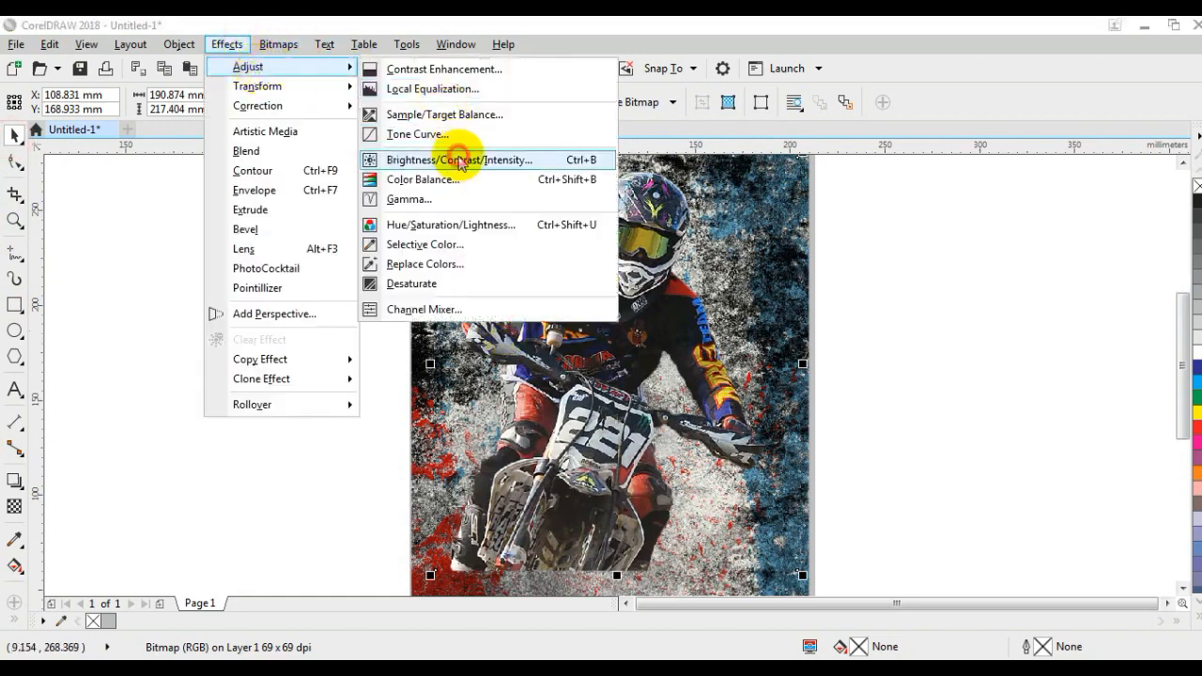
pyautogui.click(460, 161)
pyautogui.moveTo(646, 247); pyautogui.dragTo(1008, 266)
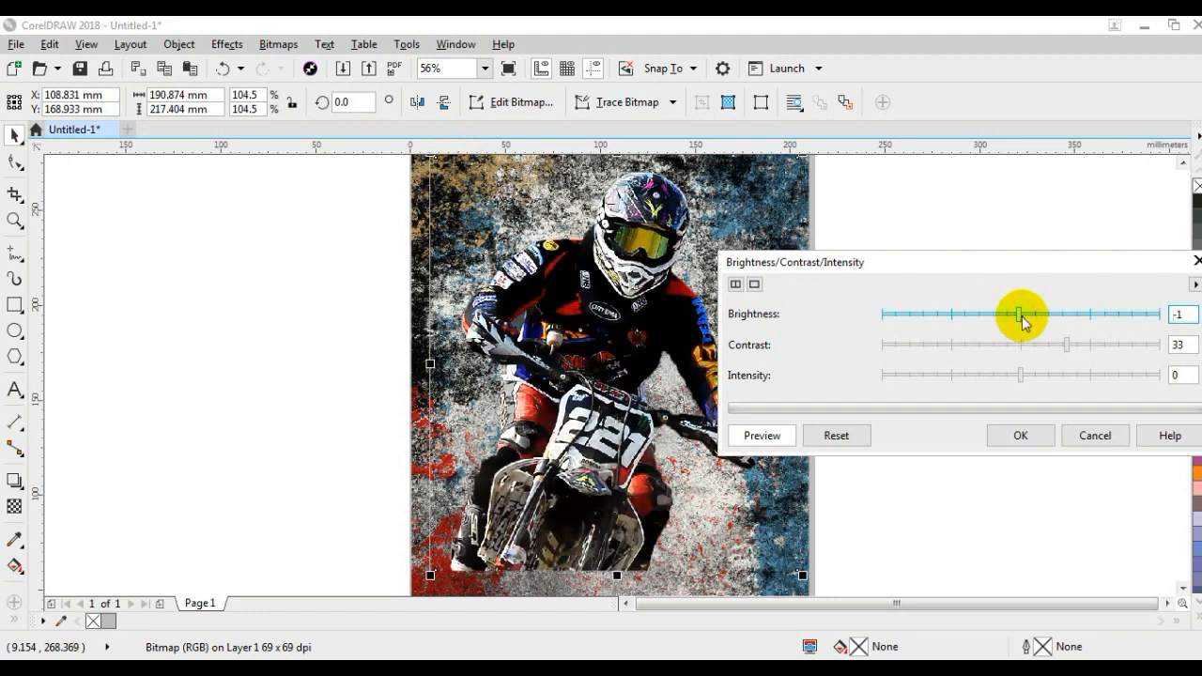
pyautogui.click(1033, 436)
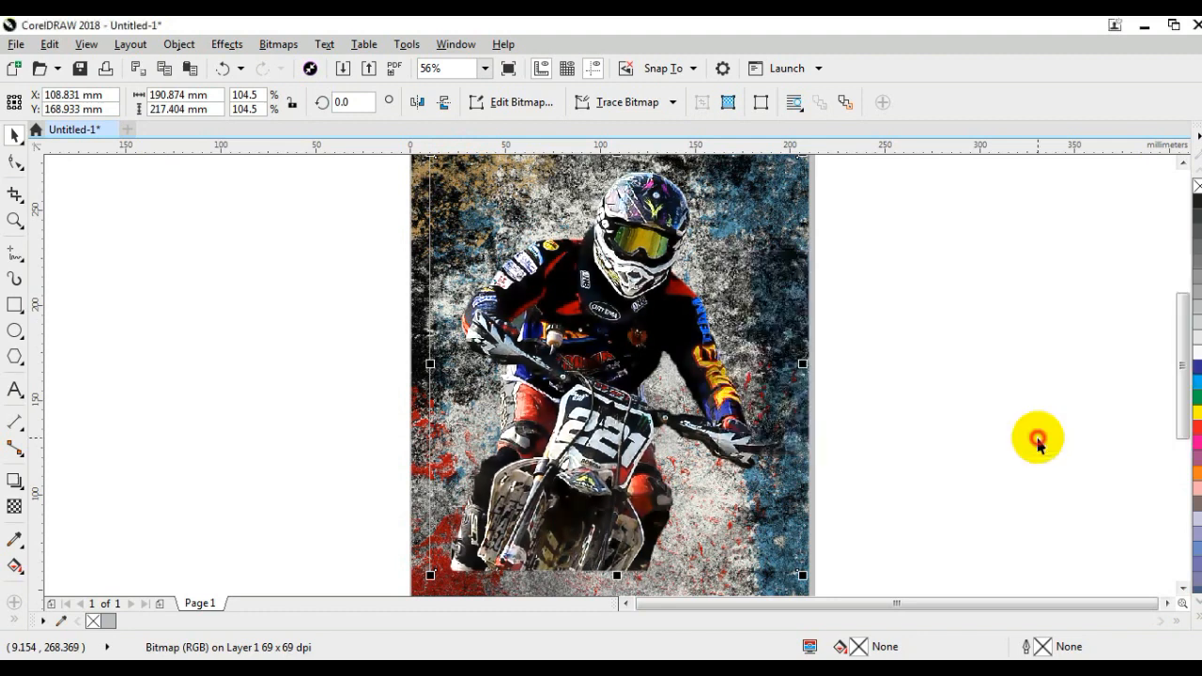
pyautogui.click(961, 433)
# Shift the rider slightly to the right on the page, centering it at about X 116 mm, Y 170 mm
pyautogui.click(634, 344)
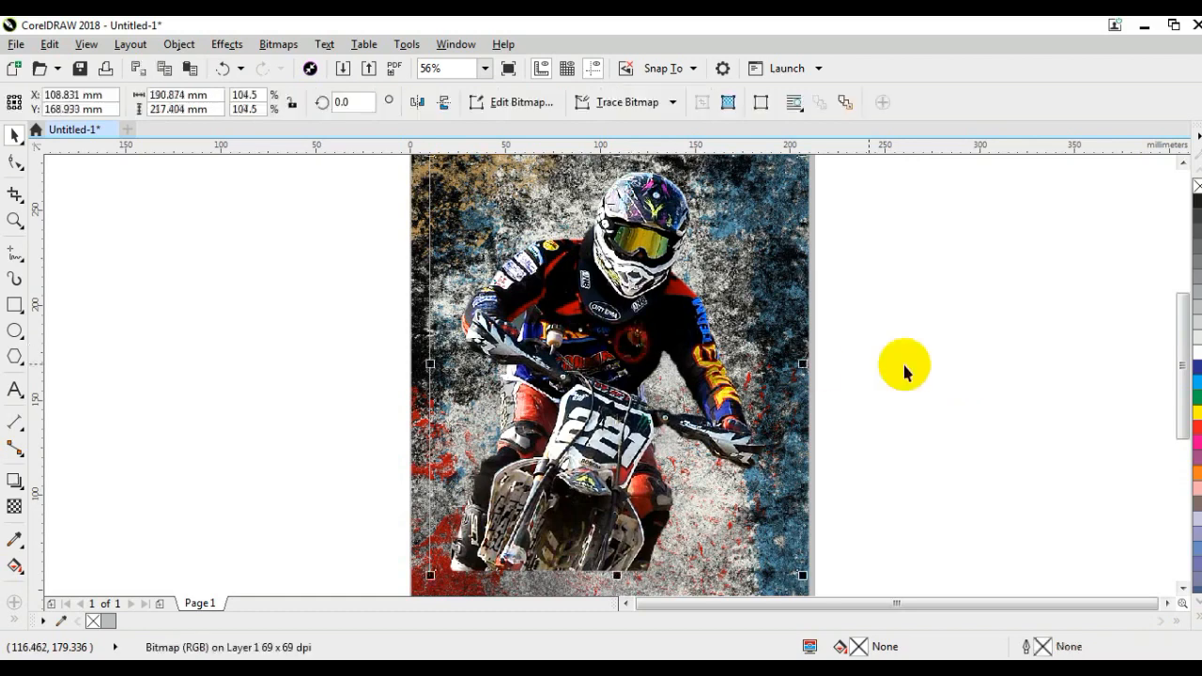
pyautogui.moveTo(607, 349); pyautogui.dragTo(610, 350)
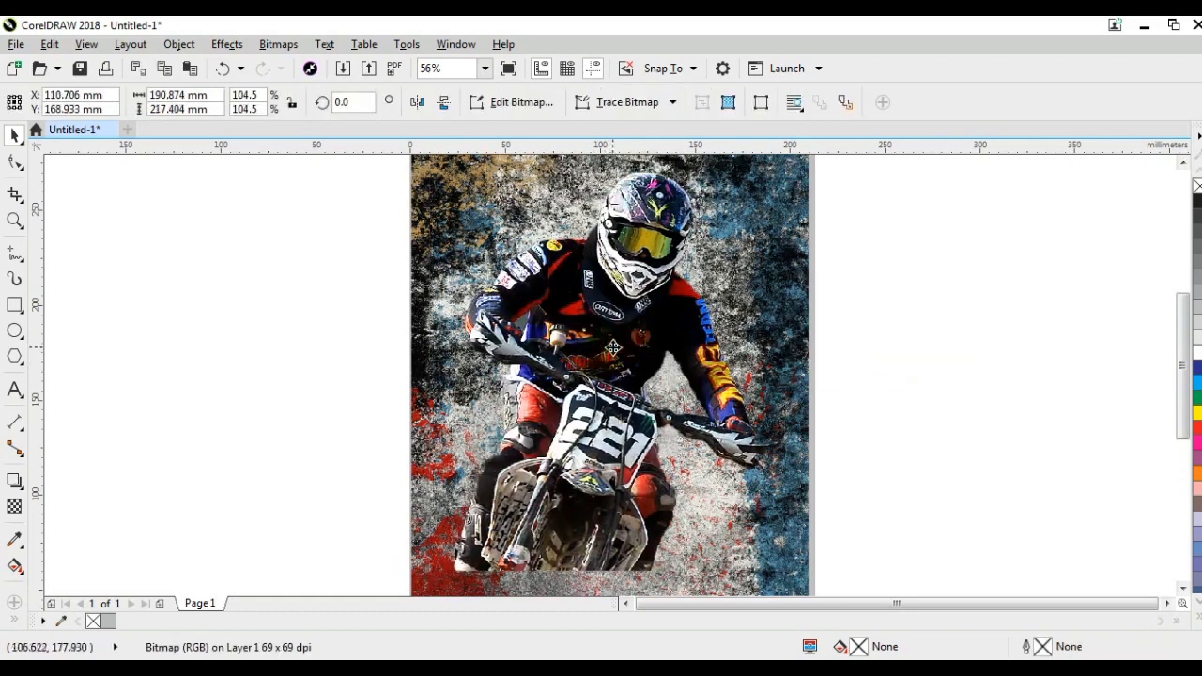
pyautogui.moveTo(613, 347); pyautogui.dragTo(613, 345)
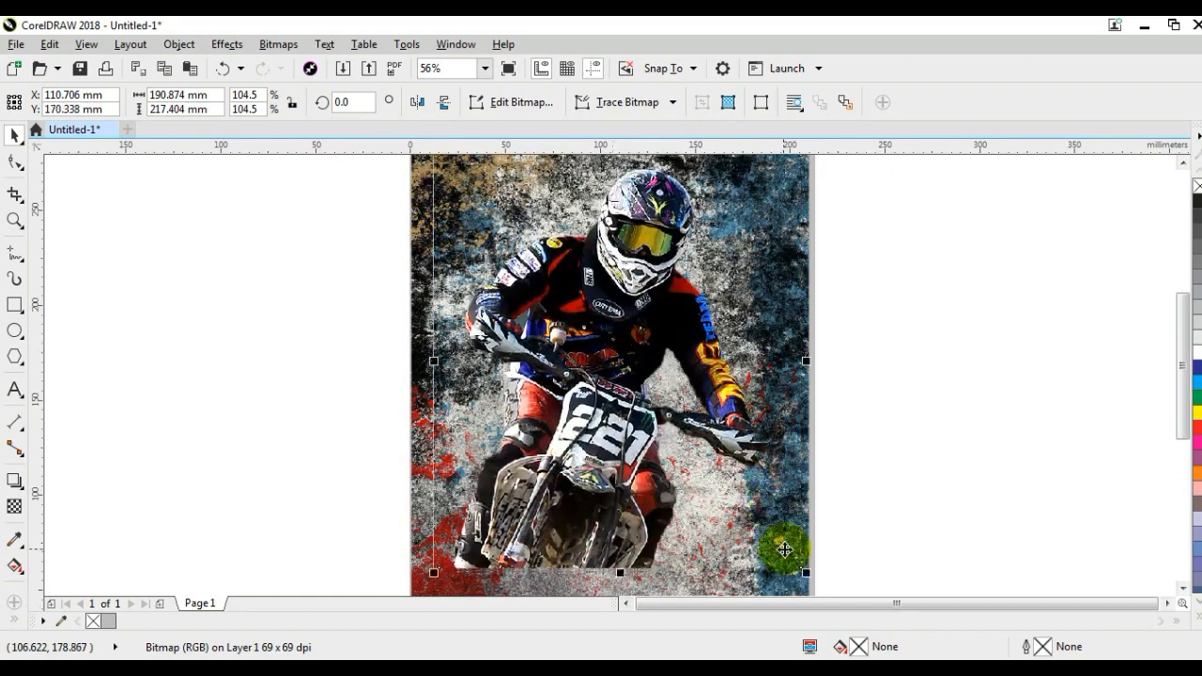
pyautogui.click(735, 494)
pyautogui.press('F4')
pyautogui.click(595, 387)
pyautogui.moveTo(595, 394); pyautogui.dragTo(603, 399)
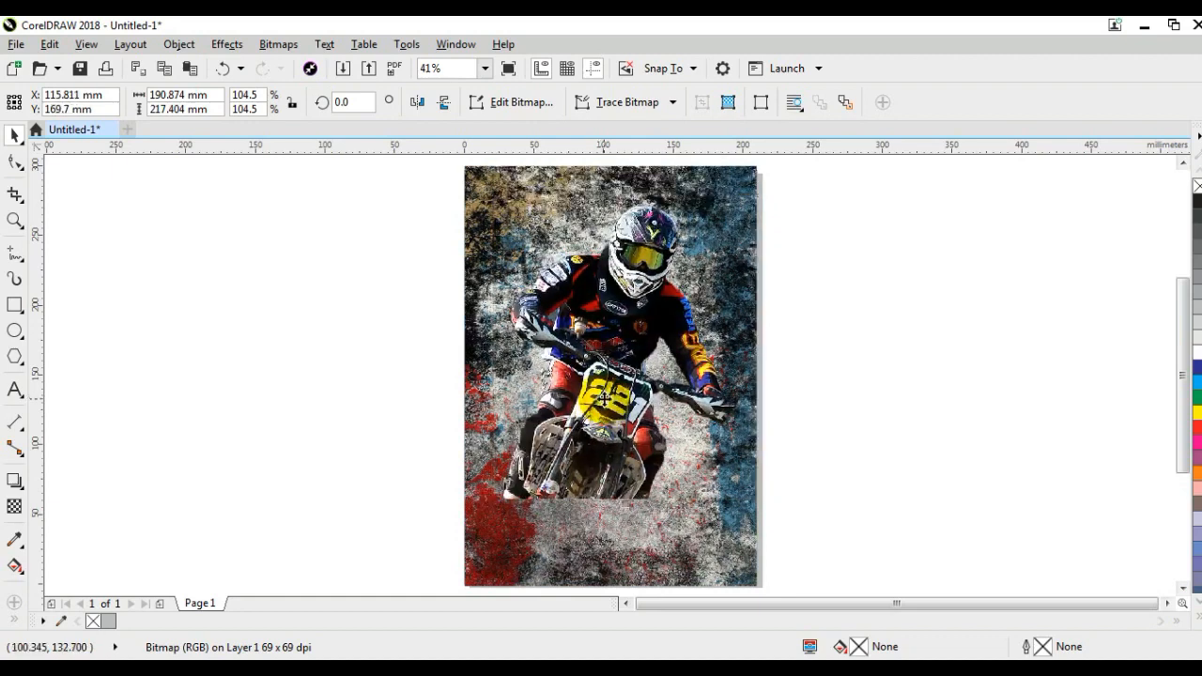
pyautogui.click(890, 379)
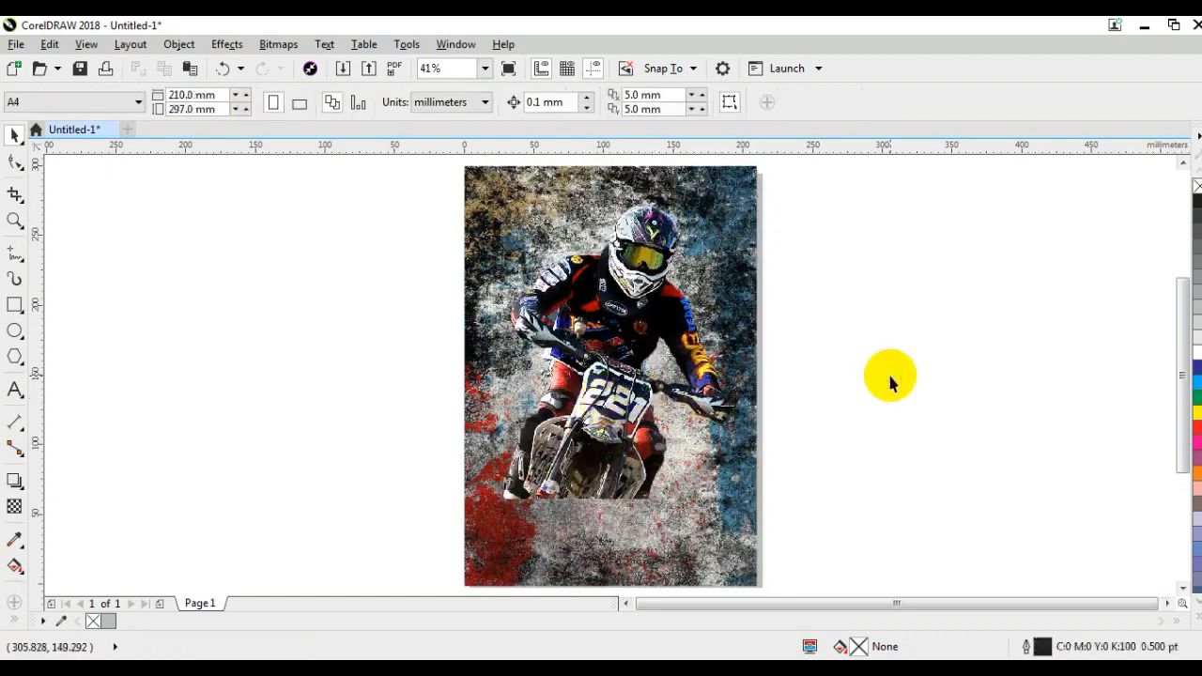
# Paste the mud splash image, enlarge it to about 199%, and position it across the bottom of the page
pyautogui.rightClick(252, 379)
pyautogui.click(295, 510)
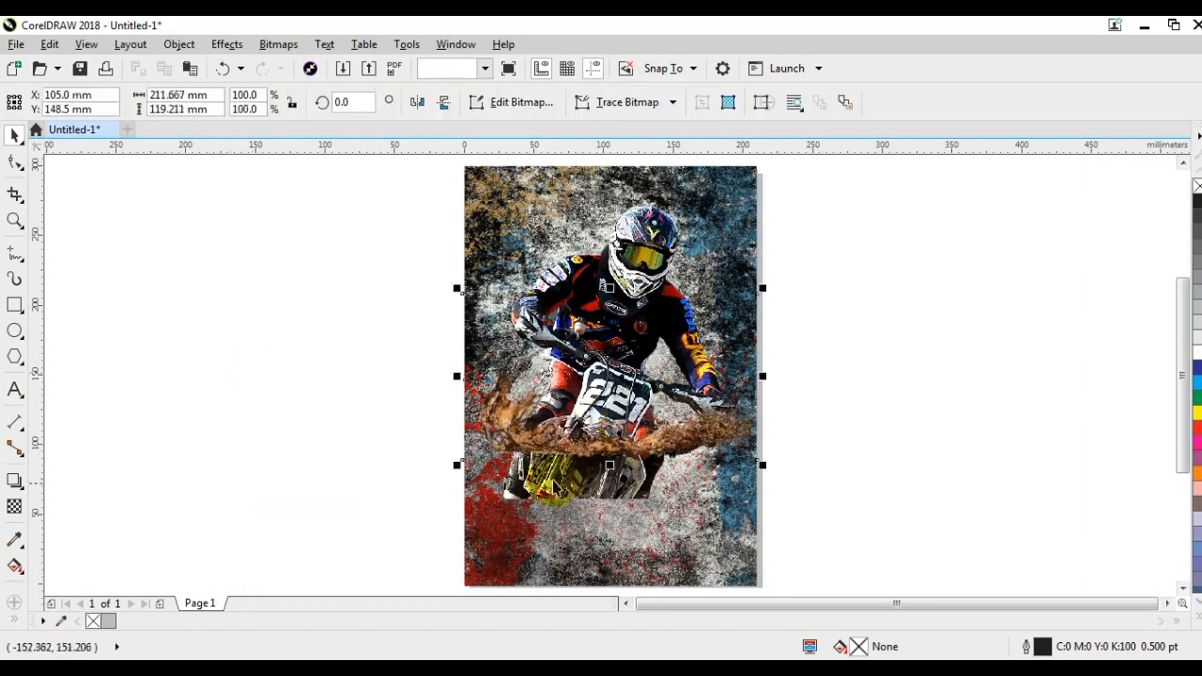
pyautogui.moveTo(595, 437); pyautogui.dragTo(586, 478)
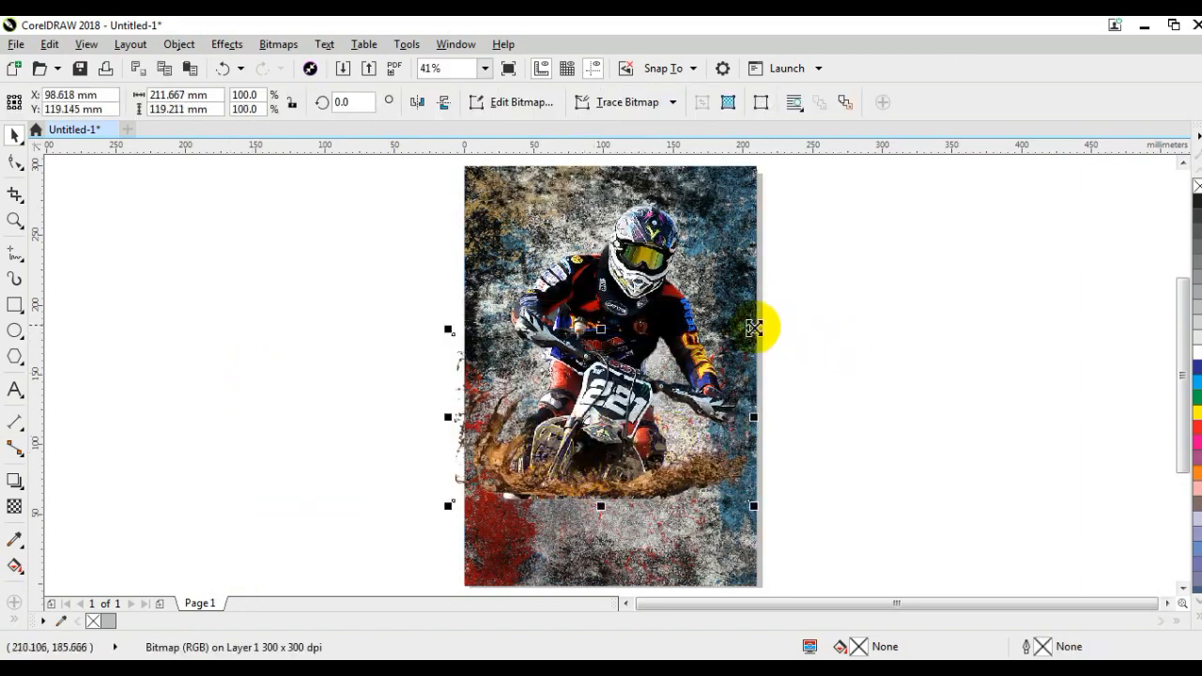
pyautogui.moveTo(755, 330); pyautogui.dragTo(930, 249)
pyautogui.moveTo(797, 504); pyautogui.dragTo(902, 531)
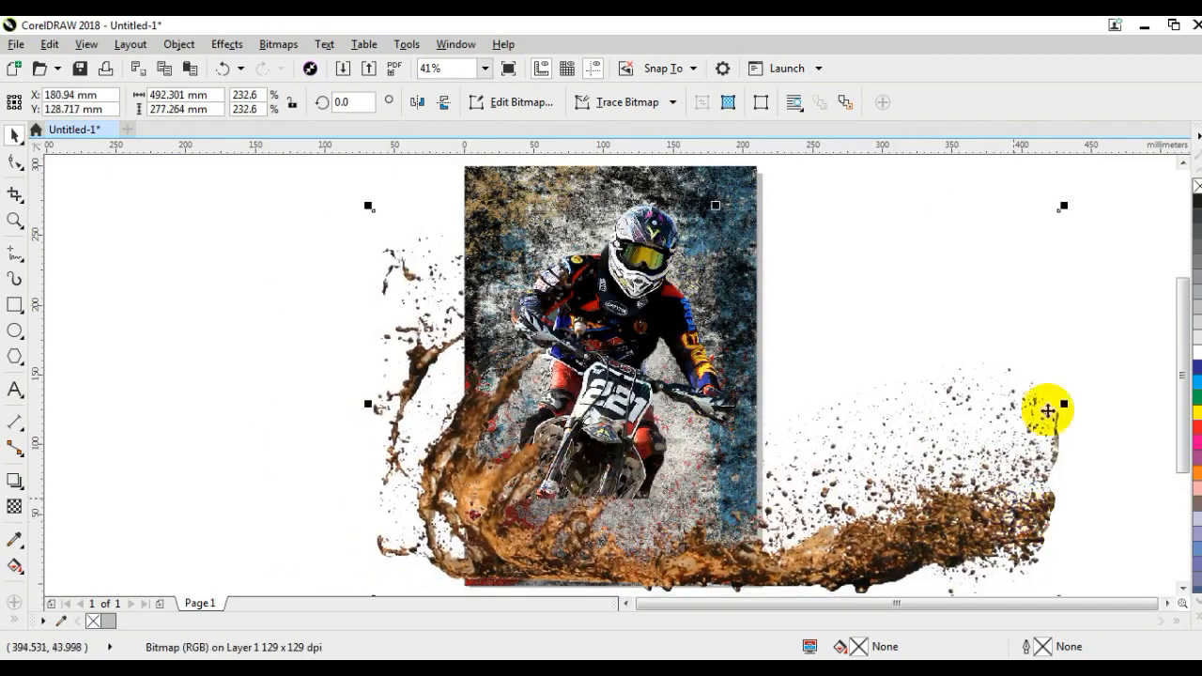
pyautogui.moveTo(1037, 209); pyautogui.dragTo(964, 262)
pyautogui.moveTo(883, 499); pyautogui.dragTo(890, 524)
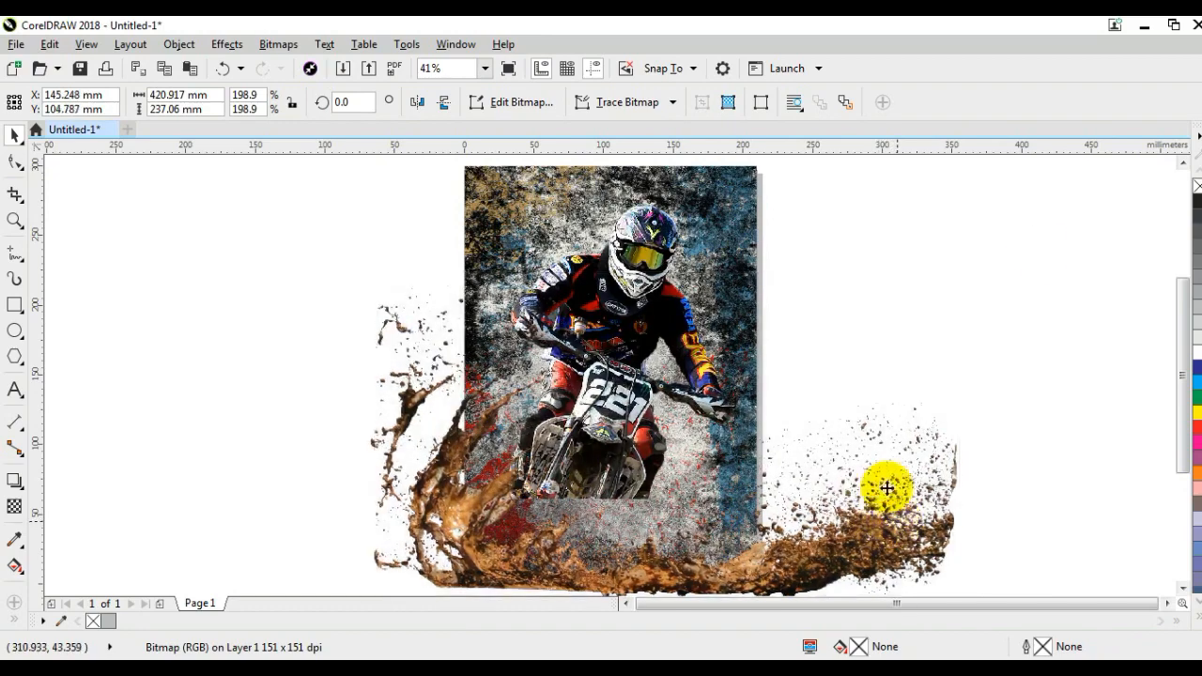
pyautogui.click(1040, 250)
# Lower the rider so the wheels sit in the mud splash, and shift the rider and splash together slightly left
pyautogui.click(642, 267)
pyautogui.click(645, 288)
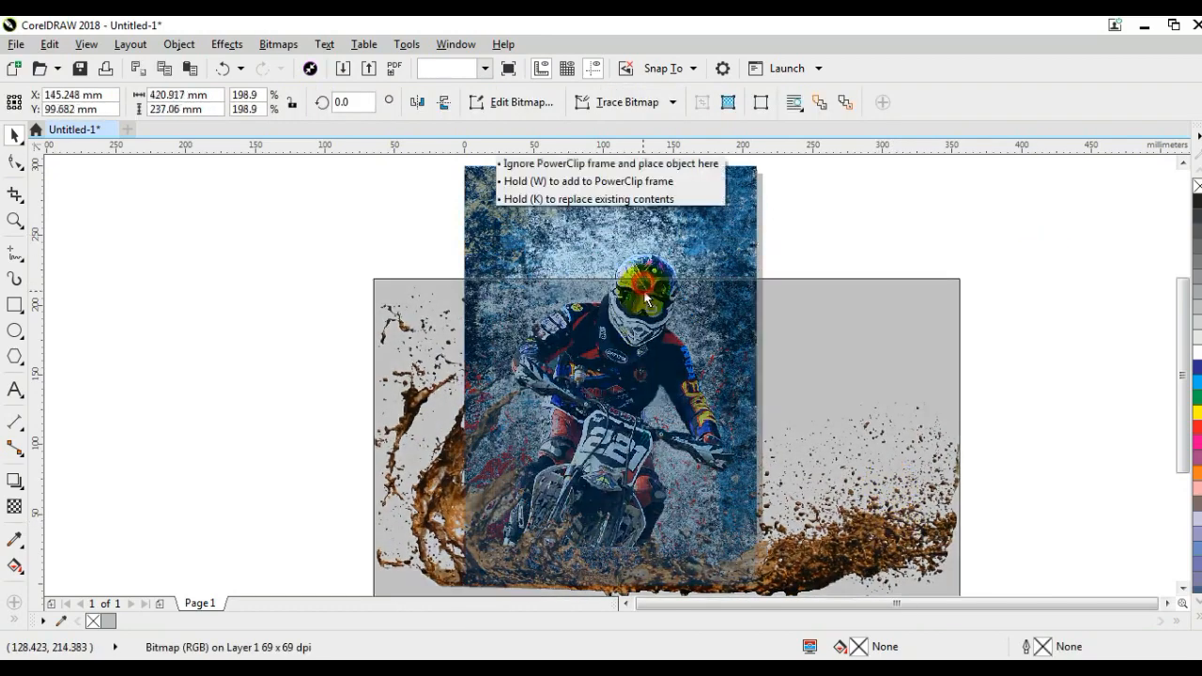
pyautogui.press('Up')
pyautogui.moveTo(649, 265); pyautogui.dragTo(650, 271)
pyautogui.moveTo(899, 532); pyautogui.dragTo(898, 526)
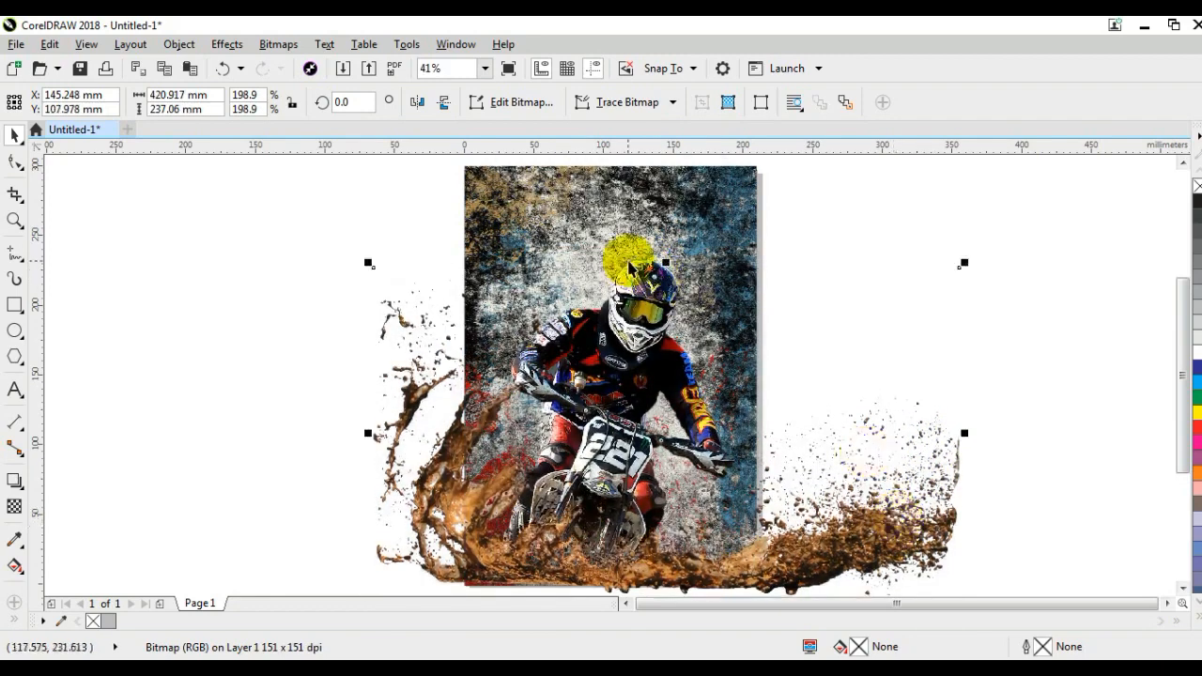
pyautogui.keyDown('shift'); pyautogui.click(644, 282); pyautogui.keyUp('shift')
pyautogui.moveTo(644, 282); pyautogui.dragTo(644, 289)
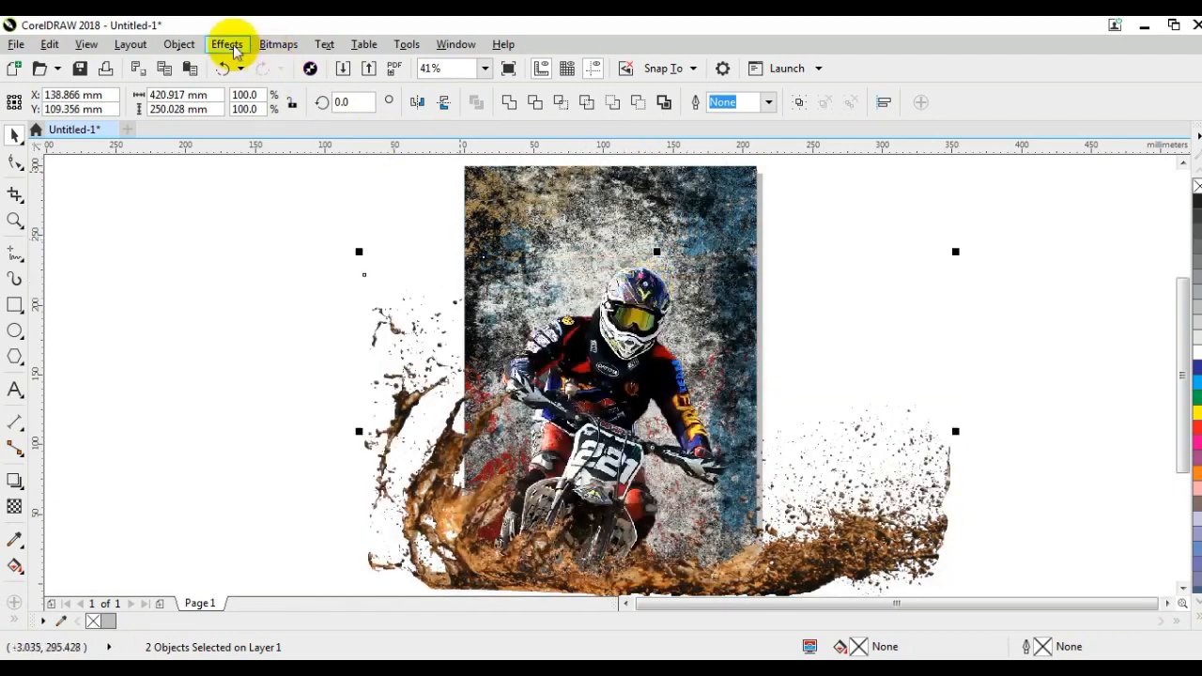
# Place the rider and mud splash inside the background rectangle as PowerClip contents
pyautogui.click(178, 44)
pyautogui.moveTo(416, 201)
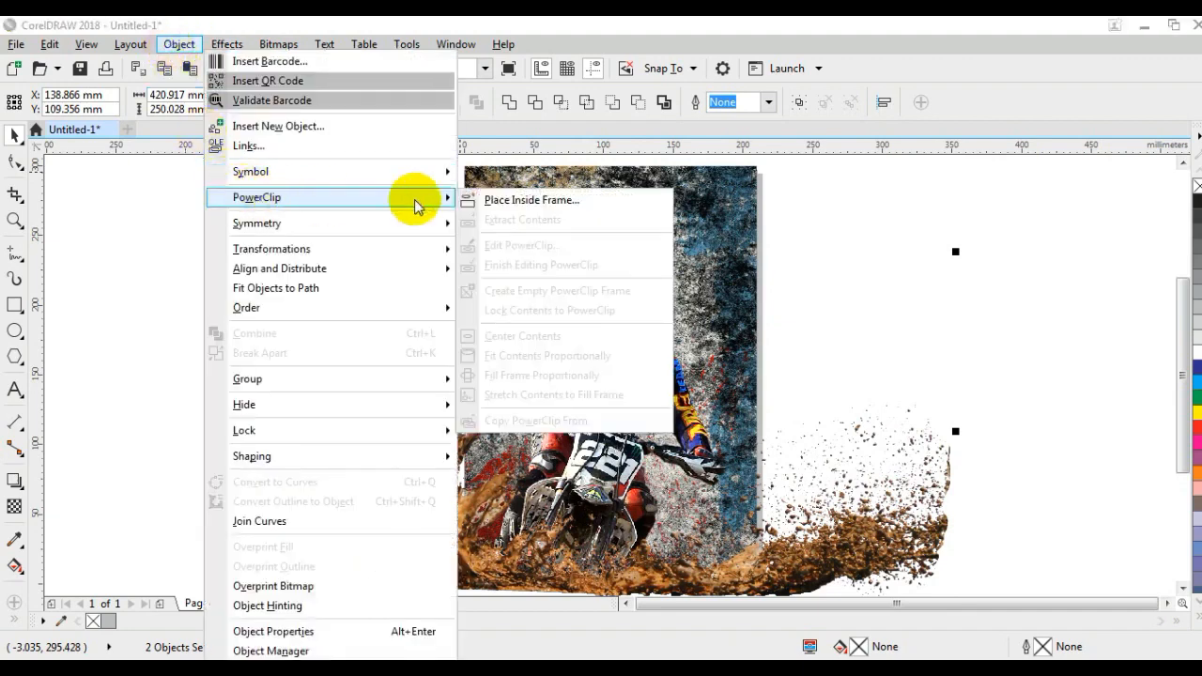
pyautogui.click(538, 198)
pyautogui.click(478, 176)
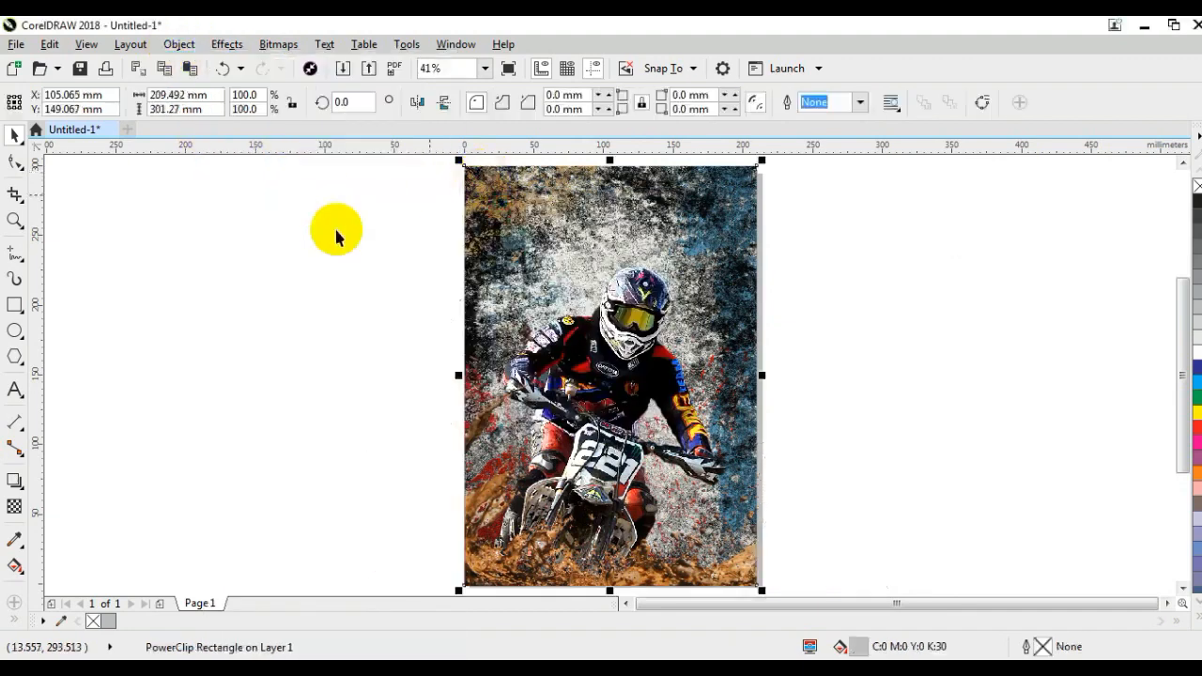
pyautogui.click(294, 255)
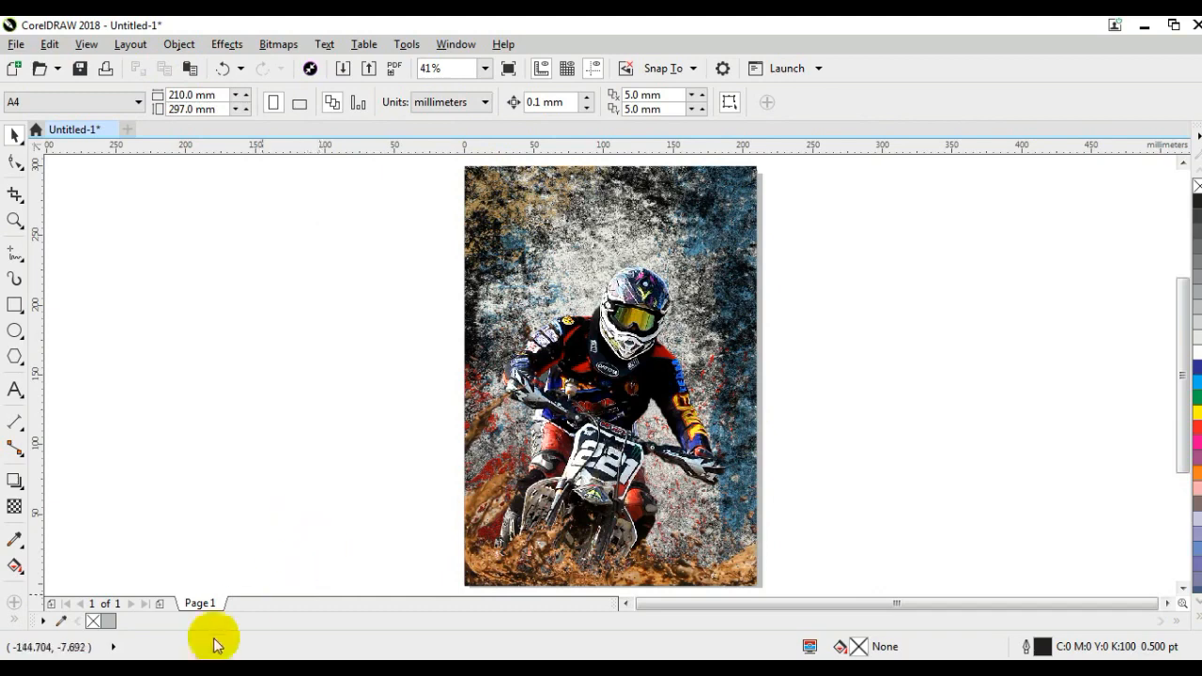
# Paste the second dirt splash image beside the page's left edge and rotate it to 90 degrees
pyautogui.rightClick(303, 291)
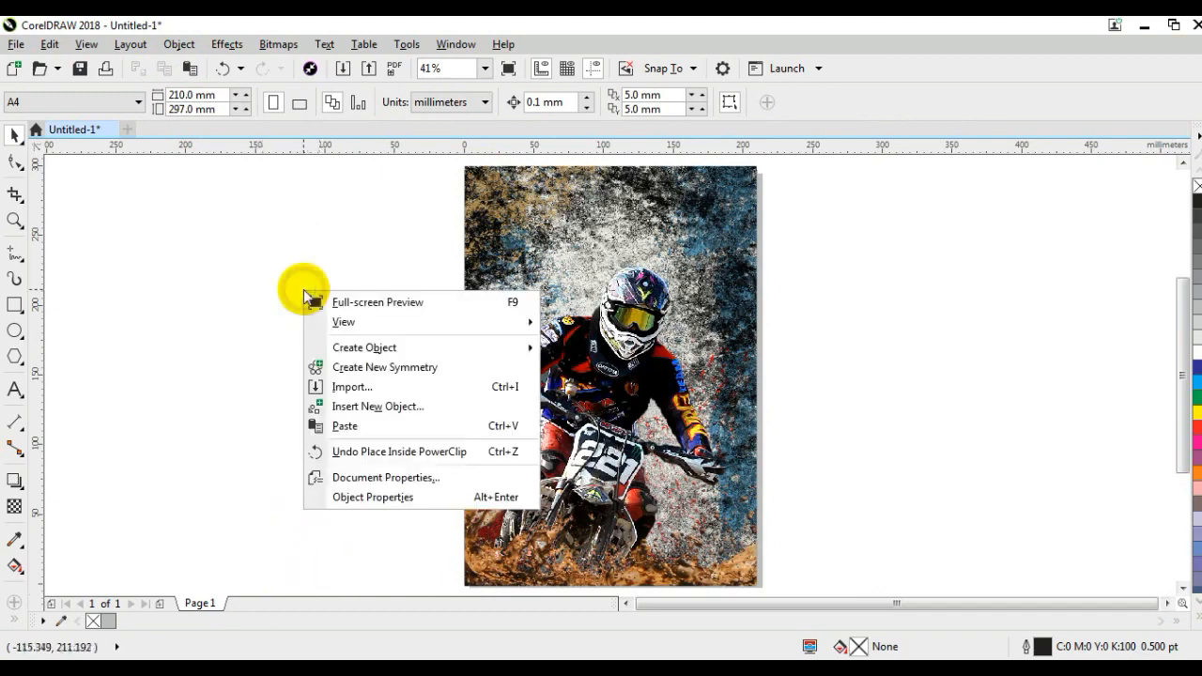
pyautogui.click(340, 426)
pyautogui.moveTo(668, 318); pyautogui.dragTo(380, 338)
pyautogui.click(380, 338)
pyautogui.moveTo(487, 498); pyautogui.dragTo(395, 276)
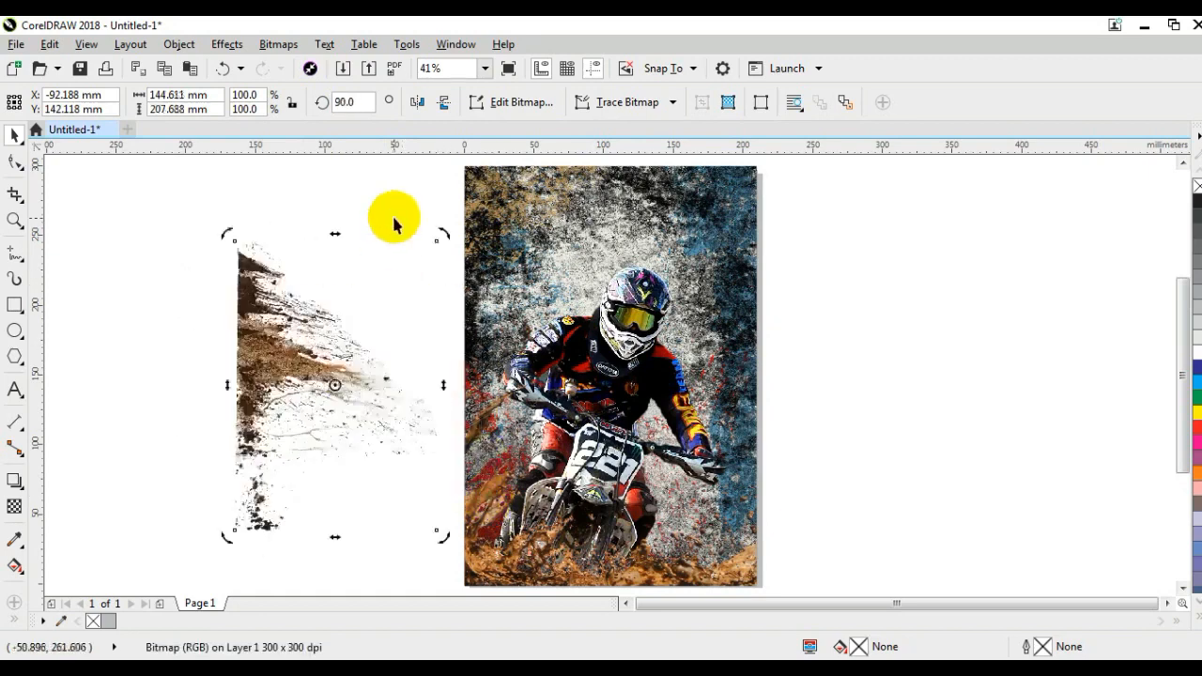
# Mirror the second dirt splash vertically
pyautogui.click(418, 105)
pyautogui.click(418, 106)
pyautogui.click(442, 105)
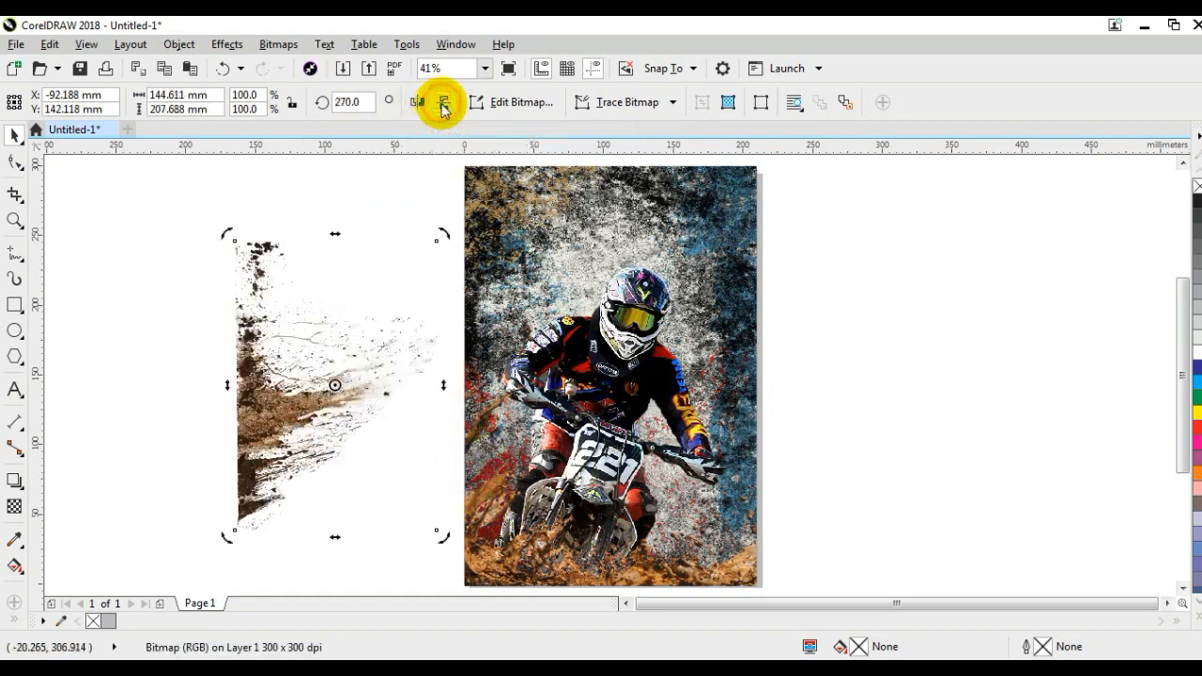
# Move the second dirt splash over the left side of the poster and enlarge it to about 117.8%
pyautogui.moveTo(290, 362); pyautogui.dragTo(508, 373)
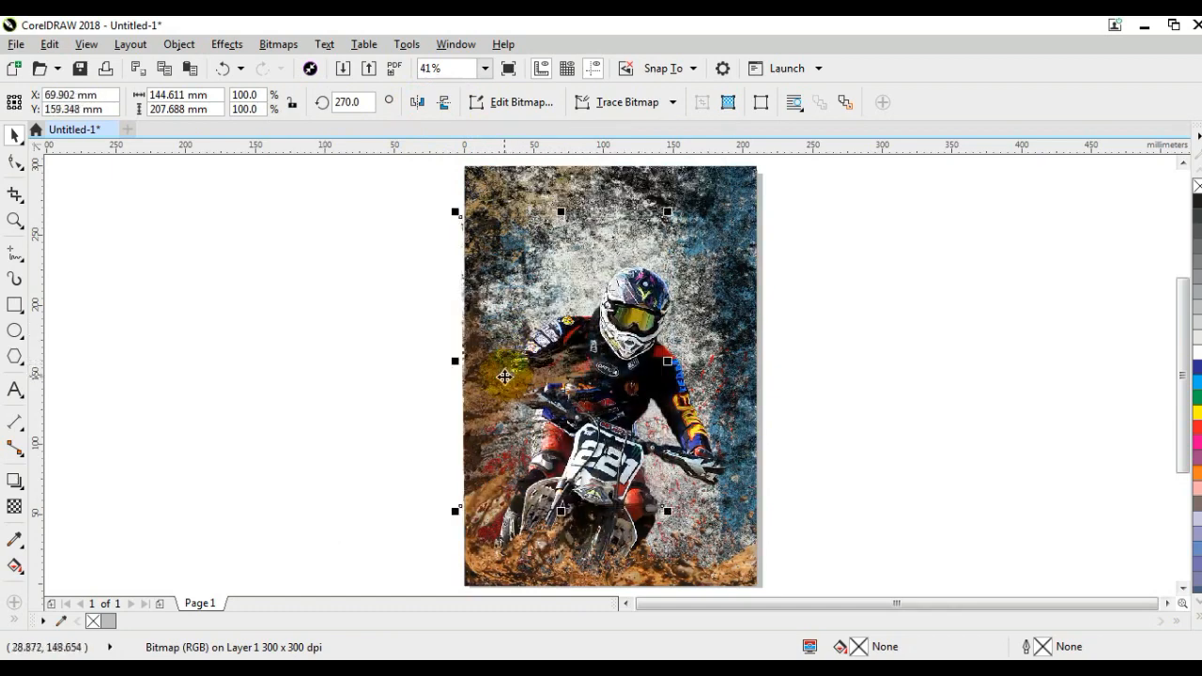
pyautogui.moveTo(667, 209); pyautogui.dragTo(699, 169)
pyautogui.moveTo(498, 343); pyautogui.dragTo(514, 378)
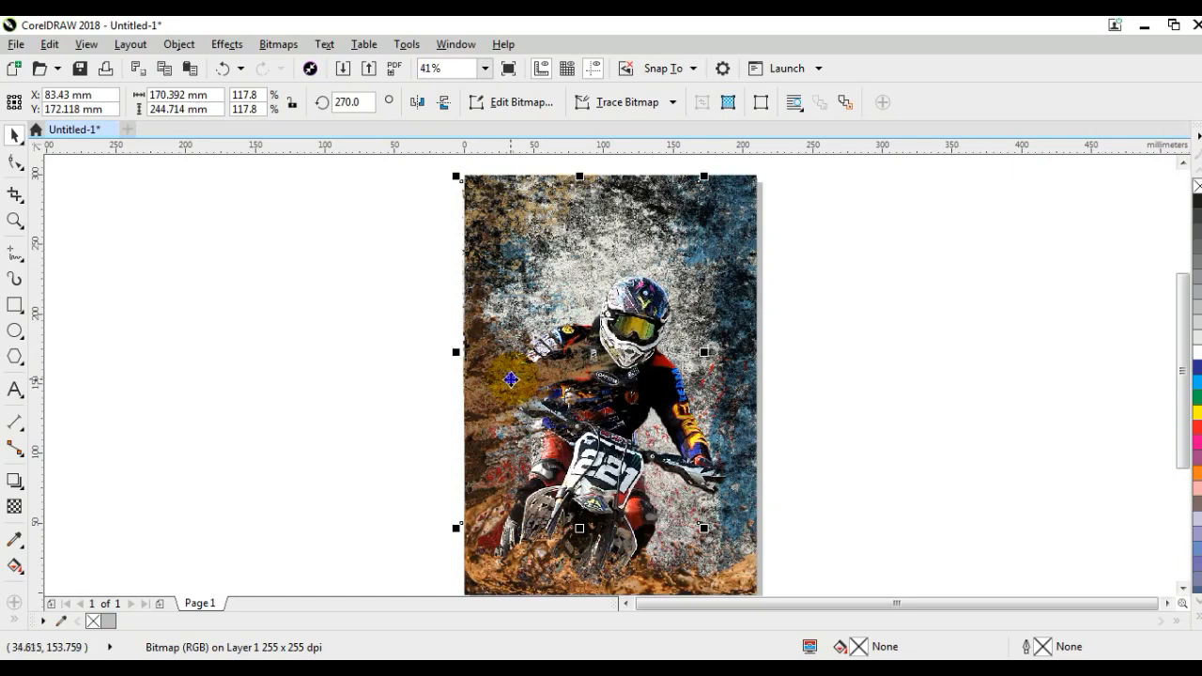
# Clip the second dirt splash inside the poster rectangle and place it behind the rider in the PowerClip contents
pyautogui.rightClick(519, 376)
pyautogui.click(564, 145)
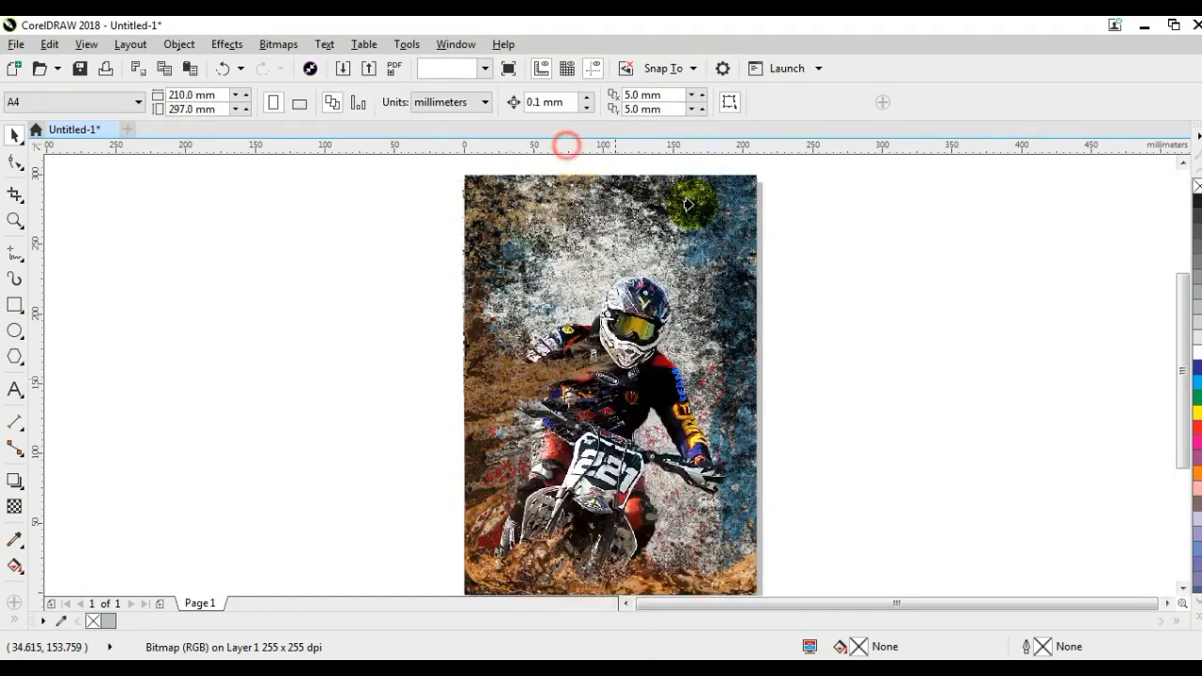
pyautogui.rightClick(751, 192)
pyautogui.click(777, 168)
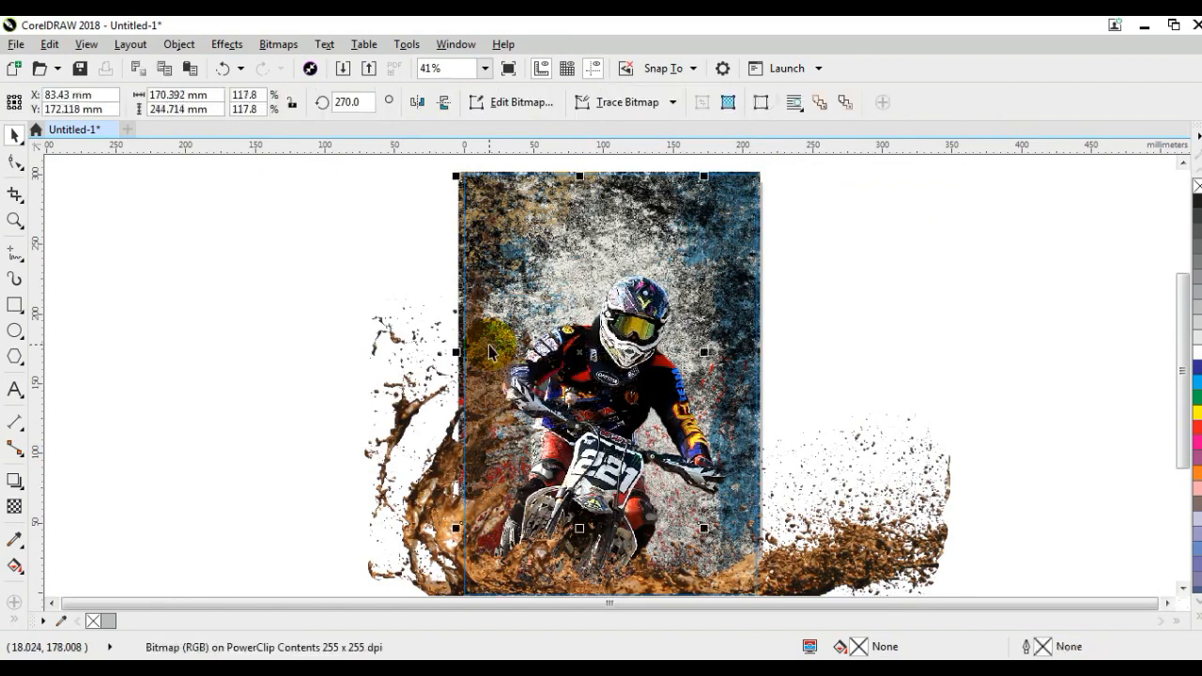
pyautogui.rightClick(488, 350)
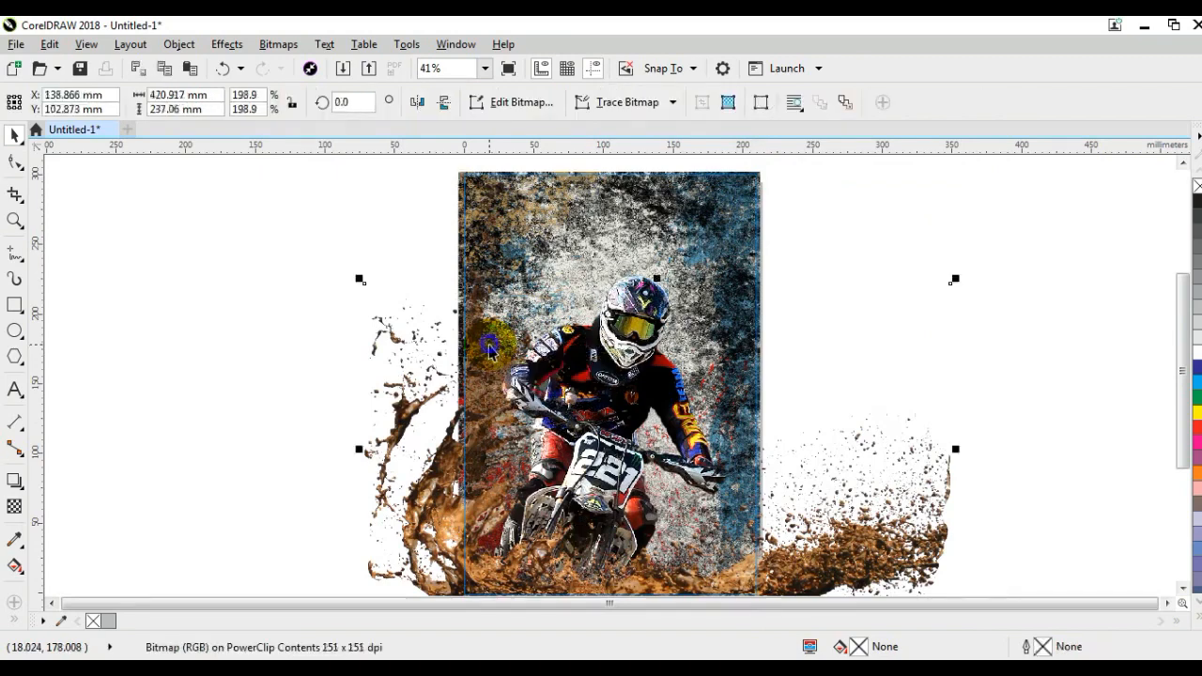
pyautogui.click(507, 228)
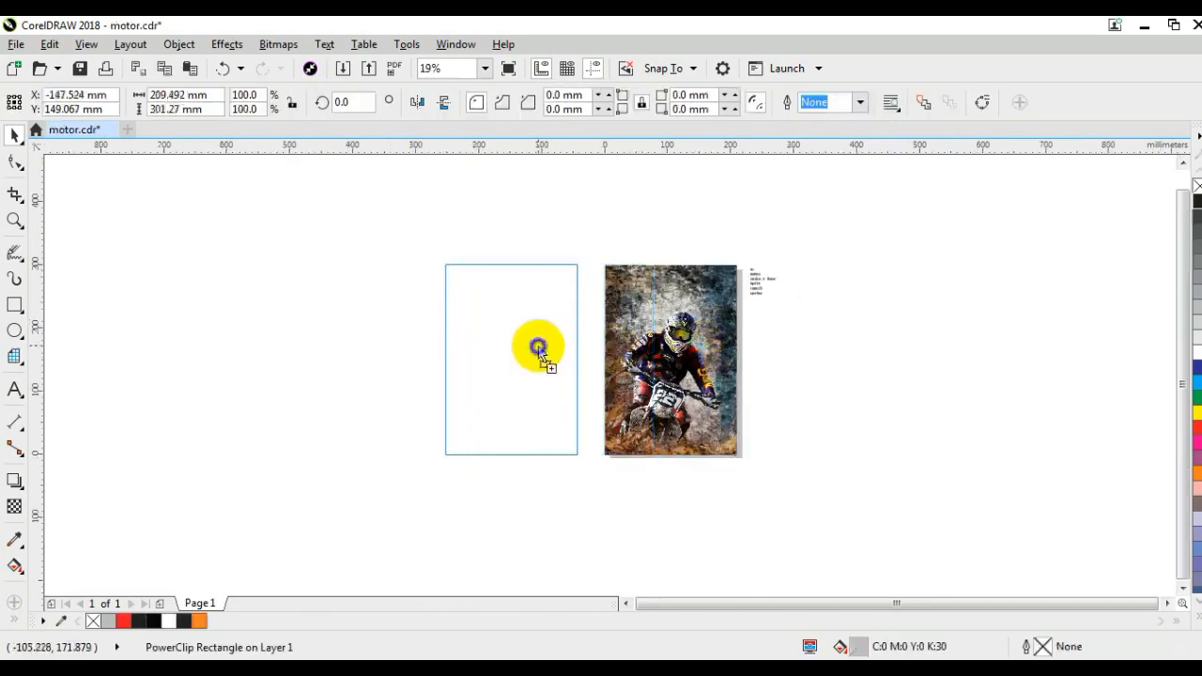
# Duplicate the poster beside the page's left edge and open the copy's PowerClip contents for editing
pyautogui.moveTo(696, 347); pyautogui.dragTo(538, 347)
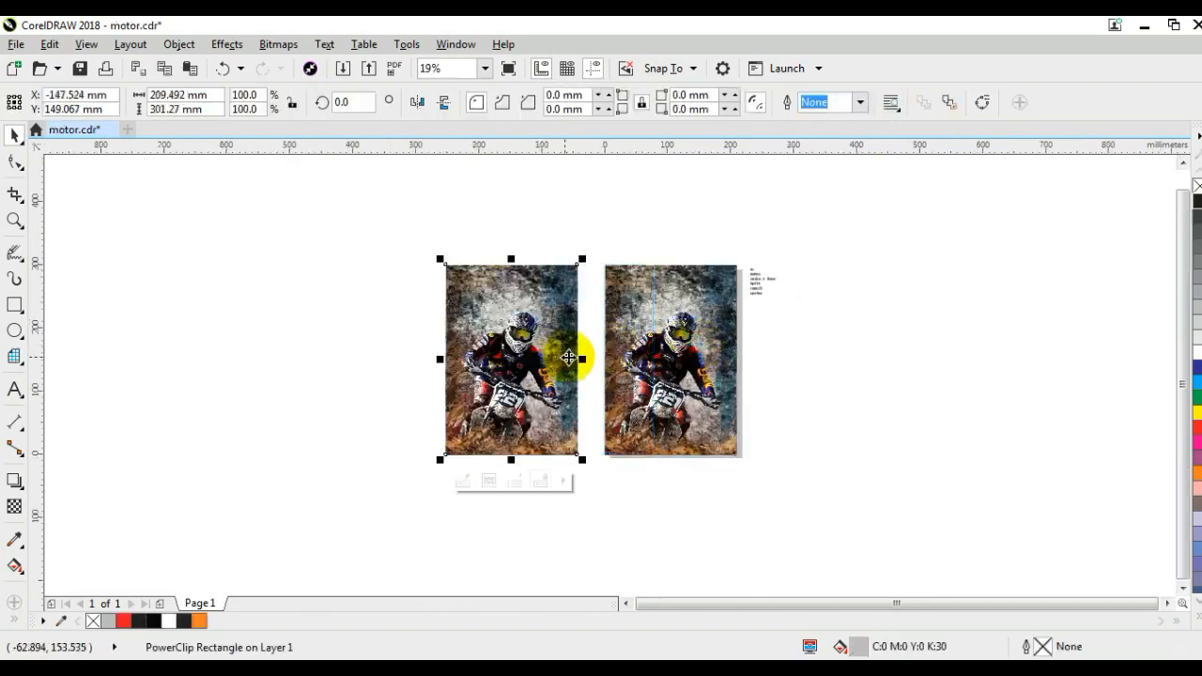
pyautogui.hotkey('shift', 'F2')
pyautogui.rightClick(626, 312)
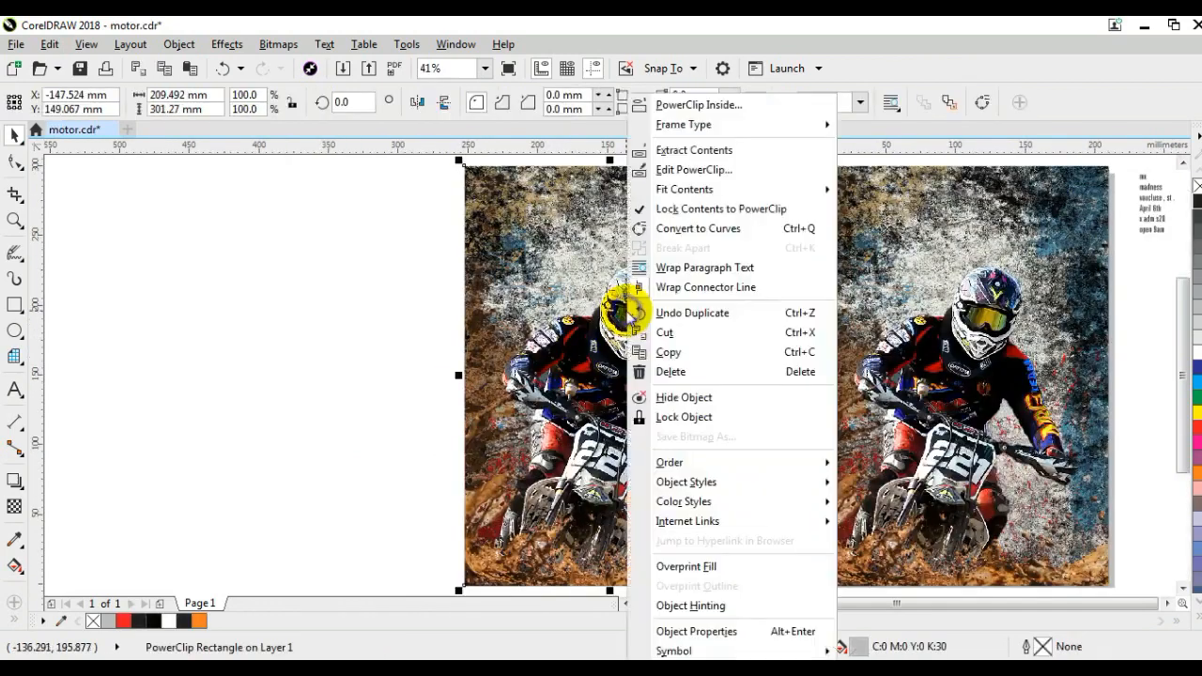
pyautogui.click(676, 170)
# Delete the rider from the copied poster's contents, keeping the grunge background and the mud splashes
pyautogui.click(653, 287)
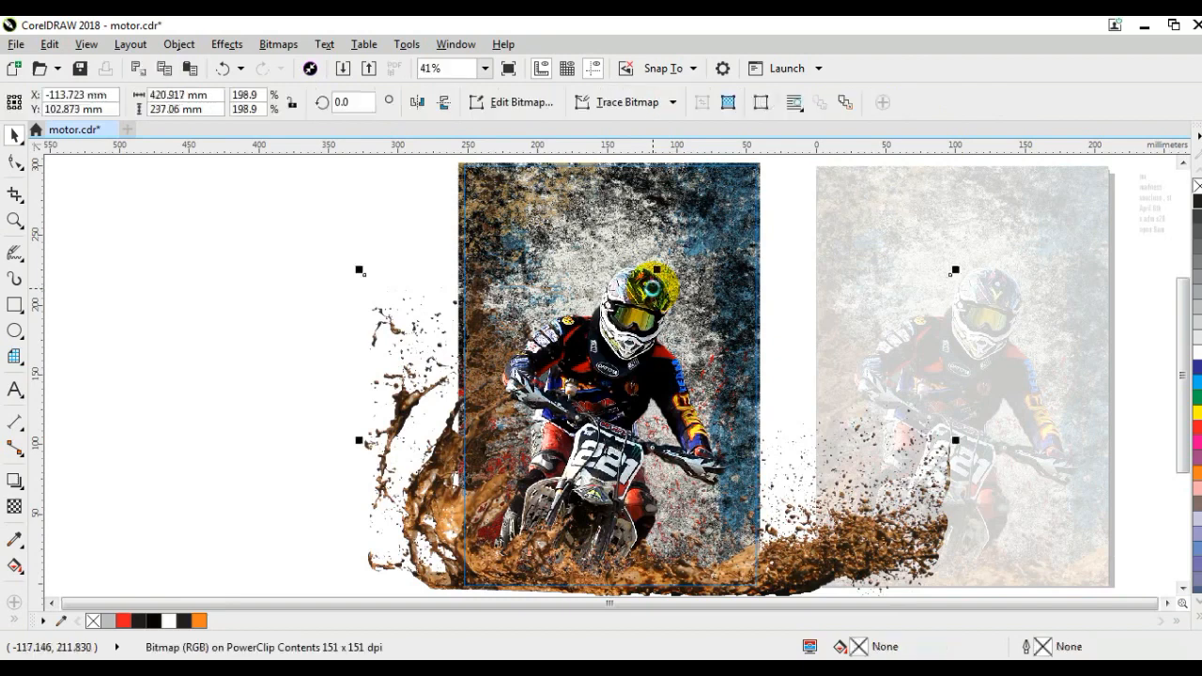
pyautogui.press('Delete')
pyautogui.hotkey('ctrl', 'z')
pyautogui.moveTo(329, 222); pyautogui.dragTo(758, 573)
pyautogui.press('Delete')
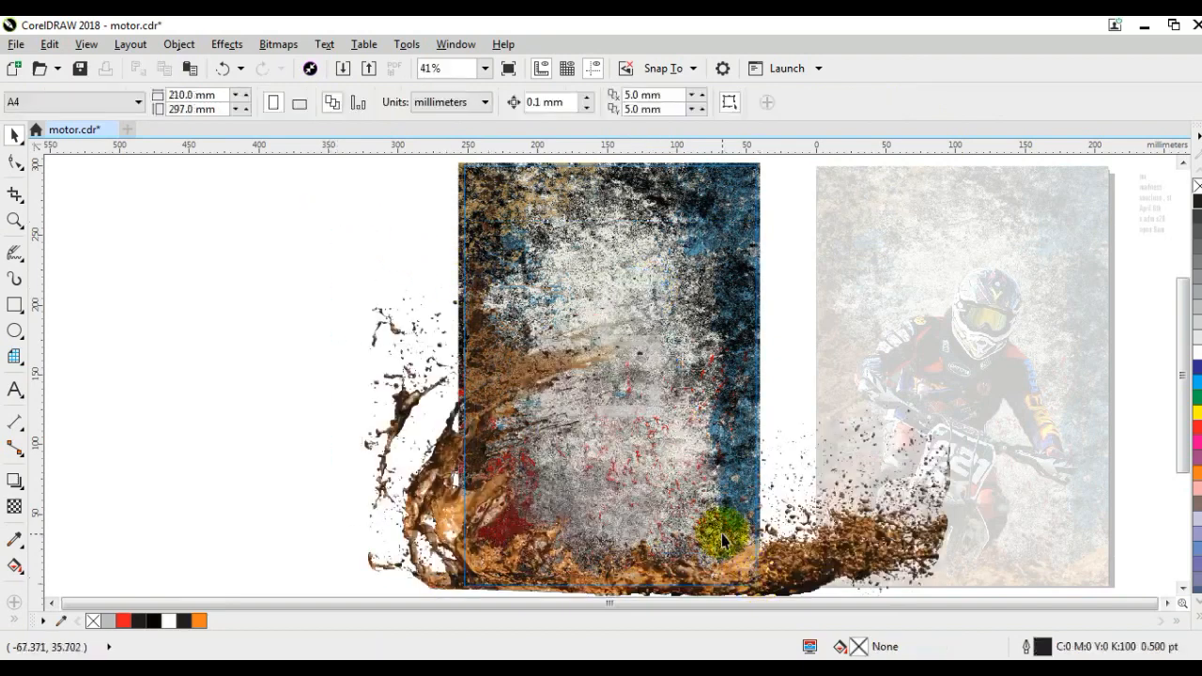
# Paste the jumping rider on the orange bike into the copied poster and scale it to about 63% over the background
pyautogui.hotkey('ctrl', 'z')
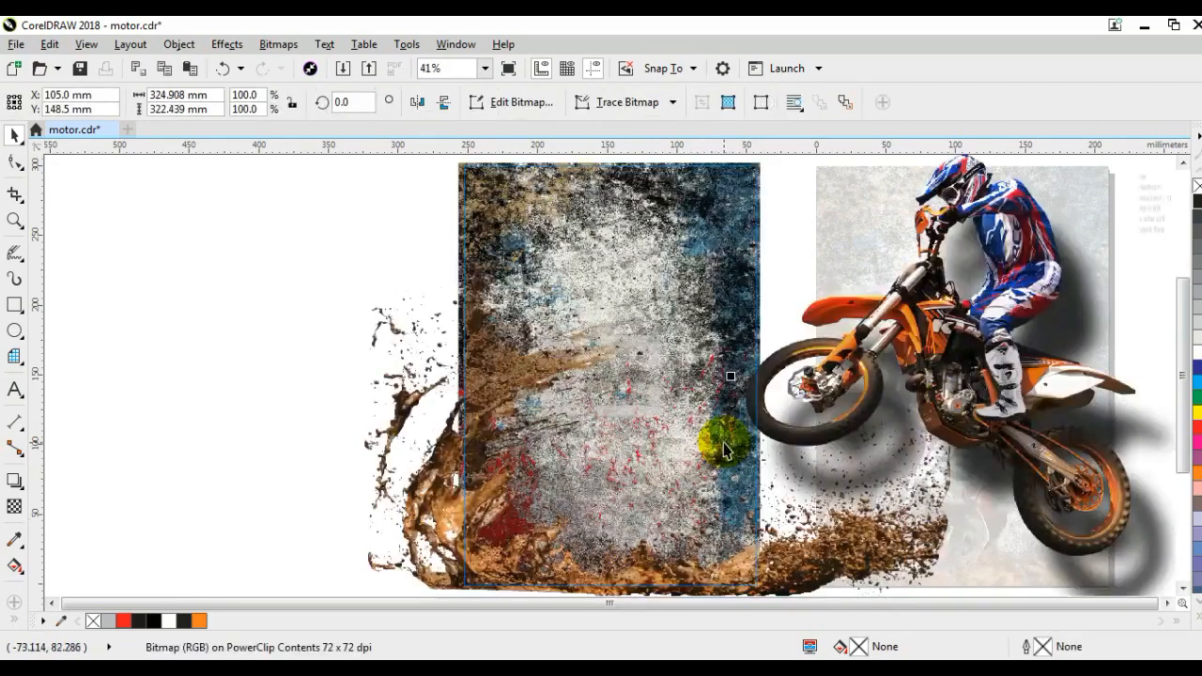
pyautogui.moveTo(967, 366); pyautogui.dragTo(650, 380)
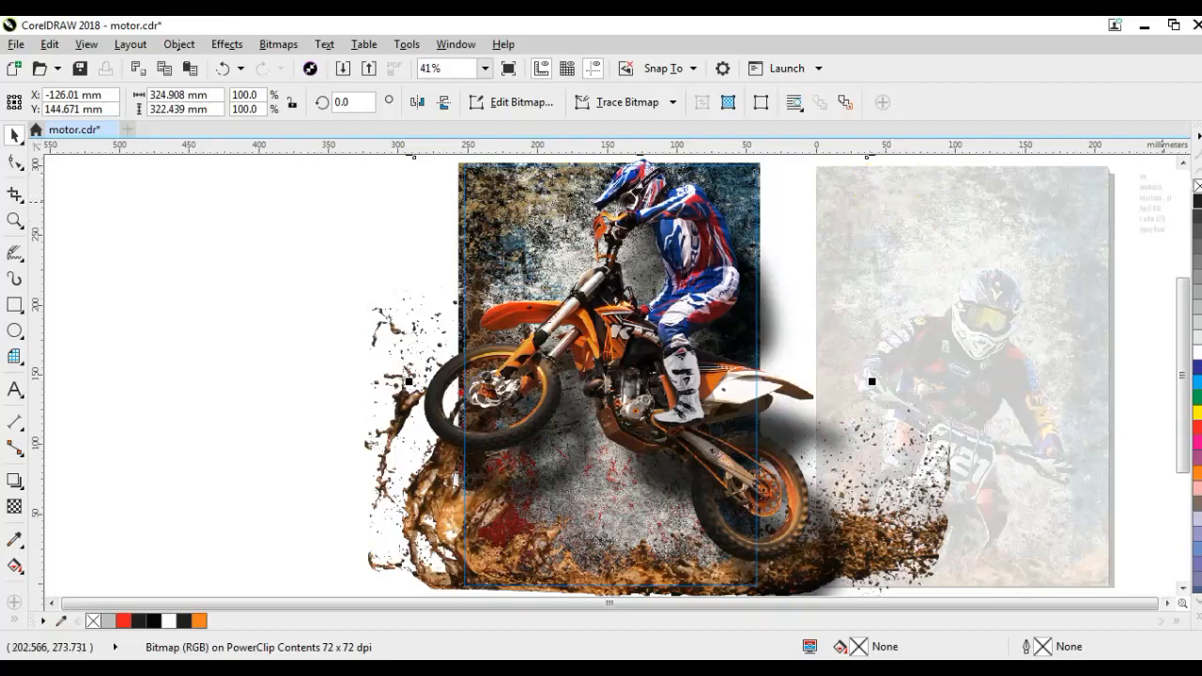
pyautogui.click(1185, 164)
pyautogui.moveTo(876, 195); pyautogui.dragTo(804, 264)
pyautogui.moveTo(628, 429); pyautogui.dragTo(605, 438)
pyautogui.moveTo(787, 275); pyautogui.dragTo(765, 289)
pyautogui.moveTo(612, 408); pyautogui.dragTo(612, 424)
pyautogui.click(803, 432)
pyautogui.click(674, 353)
# Adjust the jumping rider's Brightness/Contrast/Intensity to brightness 2 and contrast 33
pyautogui.hotkey('shift', 'F2')
pyautogui.click(223, 44)
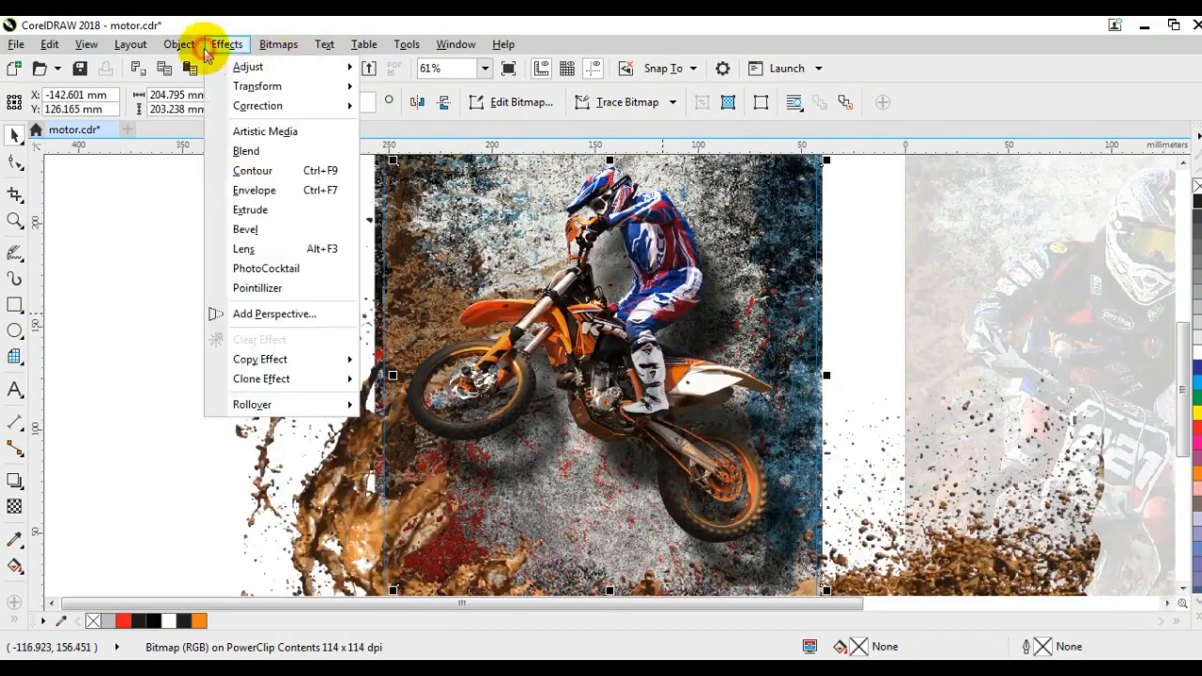
pyautogui.moveTo(230, 66)
pyautogui.click(394, 158)
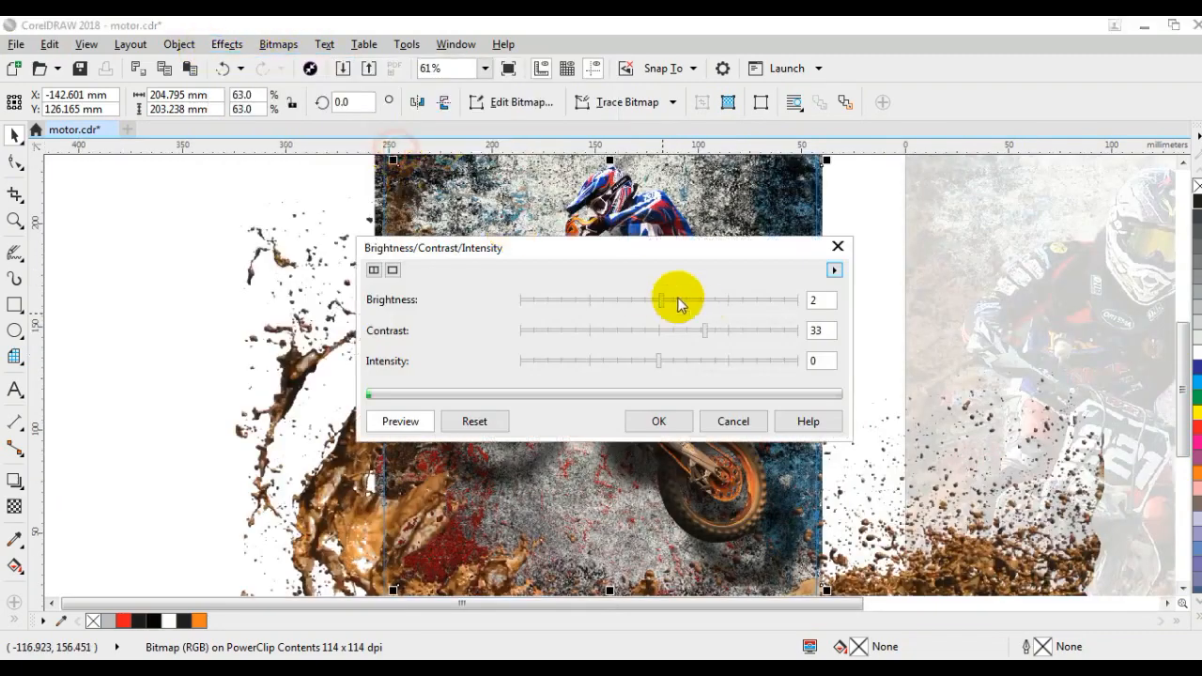
pyautogui.moveTo(645, 253); pyautogui.dragTo(786, 282)
pyautogui.click(805, 447)
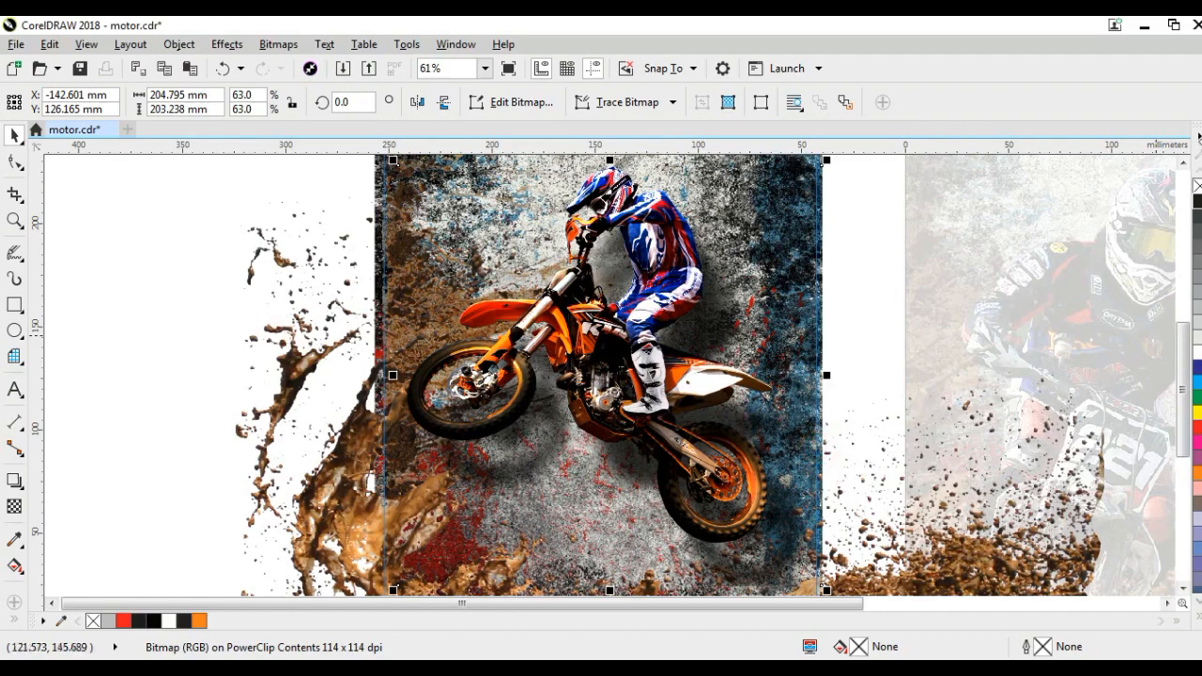
# Enlarge the wide mud splash at the base of the copied poster to about 246.3%
pyautogui.press('F3')
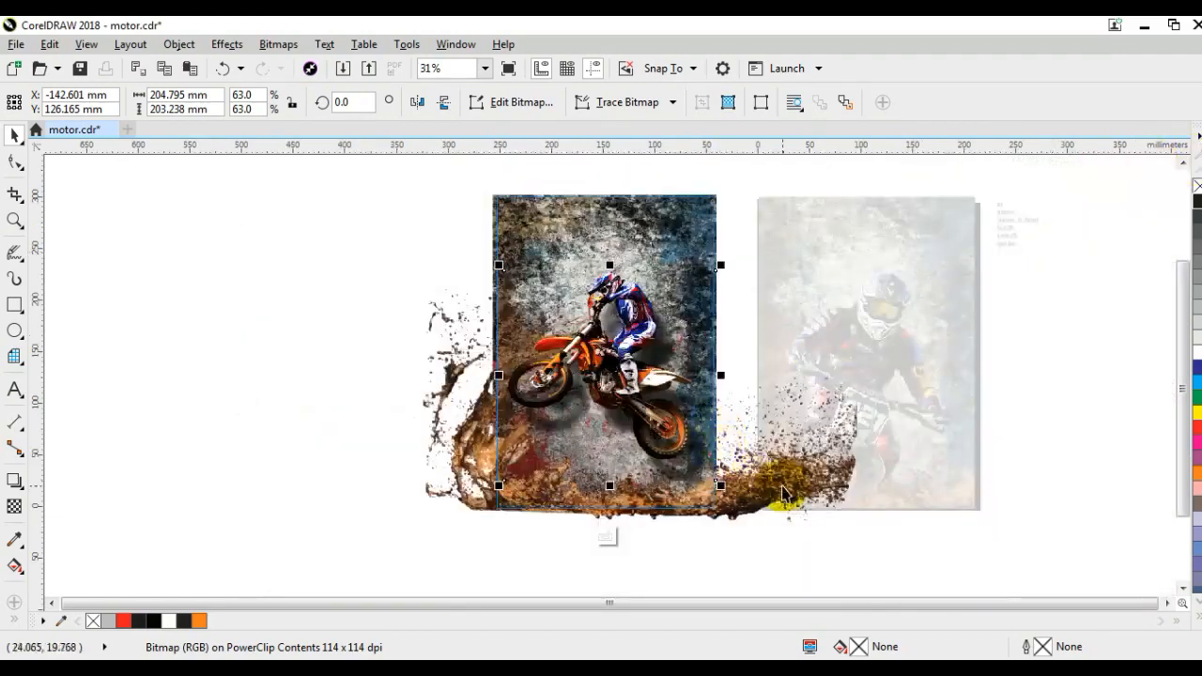
pyautogui.click(824, 487)
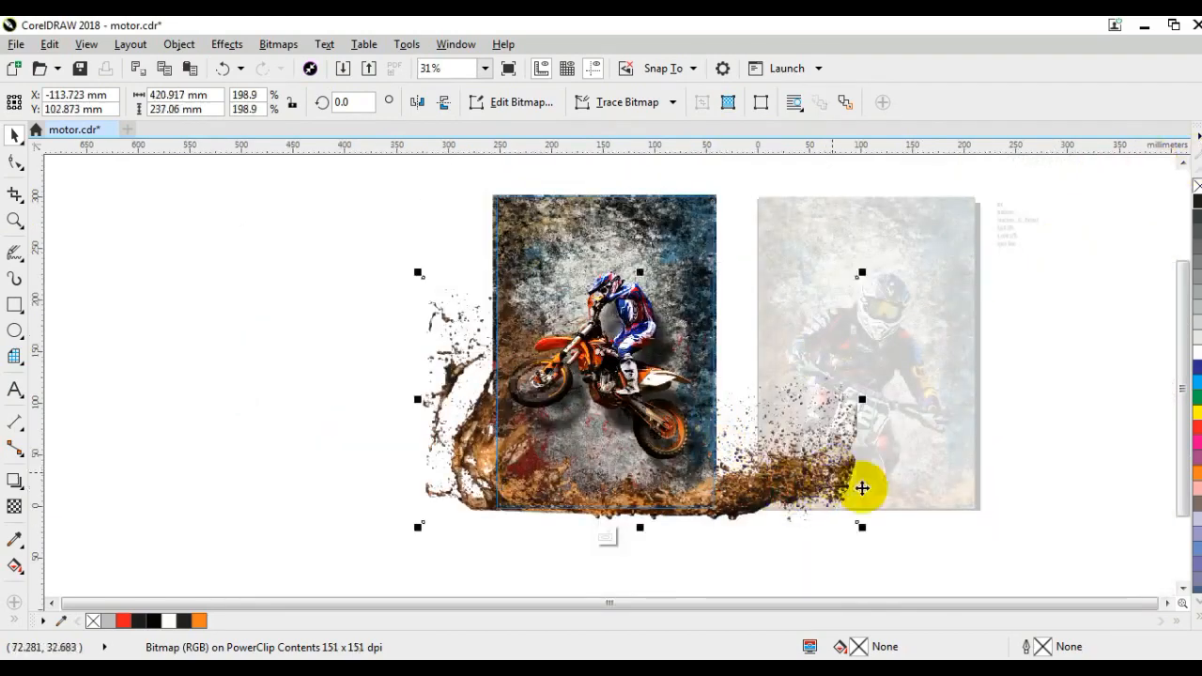
pyautogui.moveTo(862, 273); pyautogui.dragTo(965, 215)
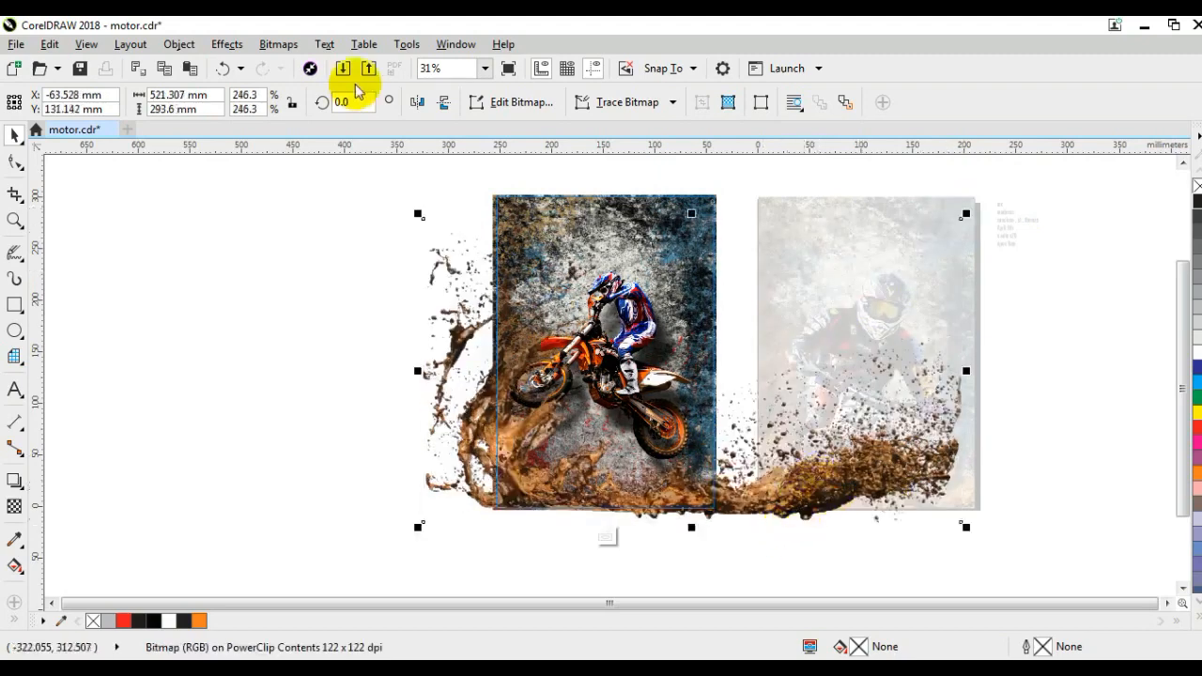
# Mirror the wide mud splash horizontally and move it so its curl rises behind the bike's rear wheel
pyautogui.click(417, 101)
pyautogui.click(313, 354)
pyautogui.moveTo(897, 461); pyautogui.dragTo(676, 473)
pyautogui.moveTo(389, 480); pyautogui.dragTo(397, 472)
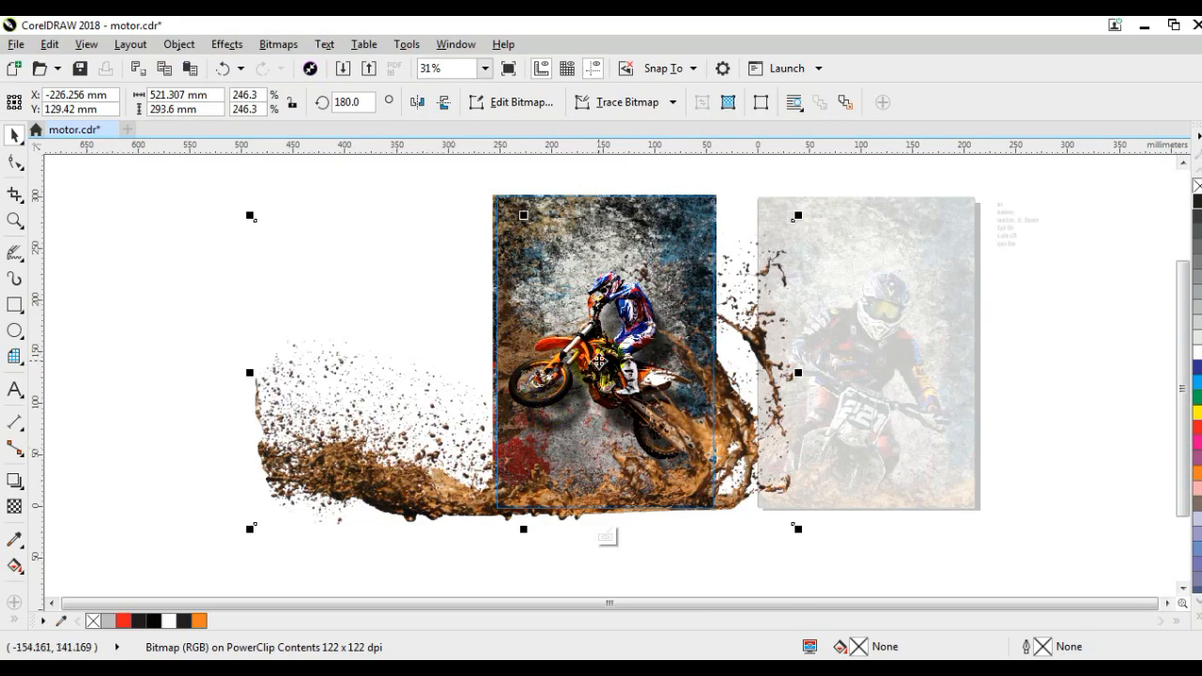
# Finish editing the copied poster's PowerClip contents
pyautogui.rightClick(599, 357)
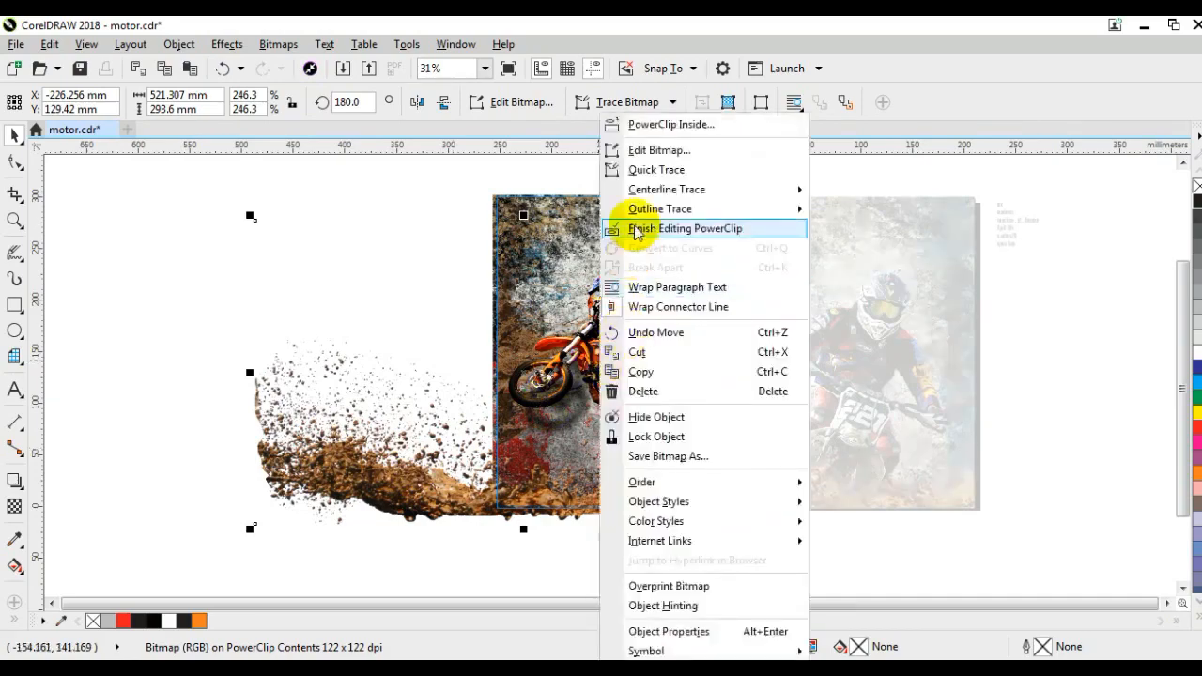
pyautogui.click(636, 230)
pyautogui.click(367, 249)
pyautogui.moveTo(389, 156); pyautogui.dragTo(1006, 545)
pyautogui.hotkey('shift', 'F2')
pyautogui.click(604, 374)
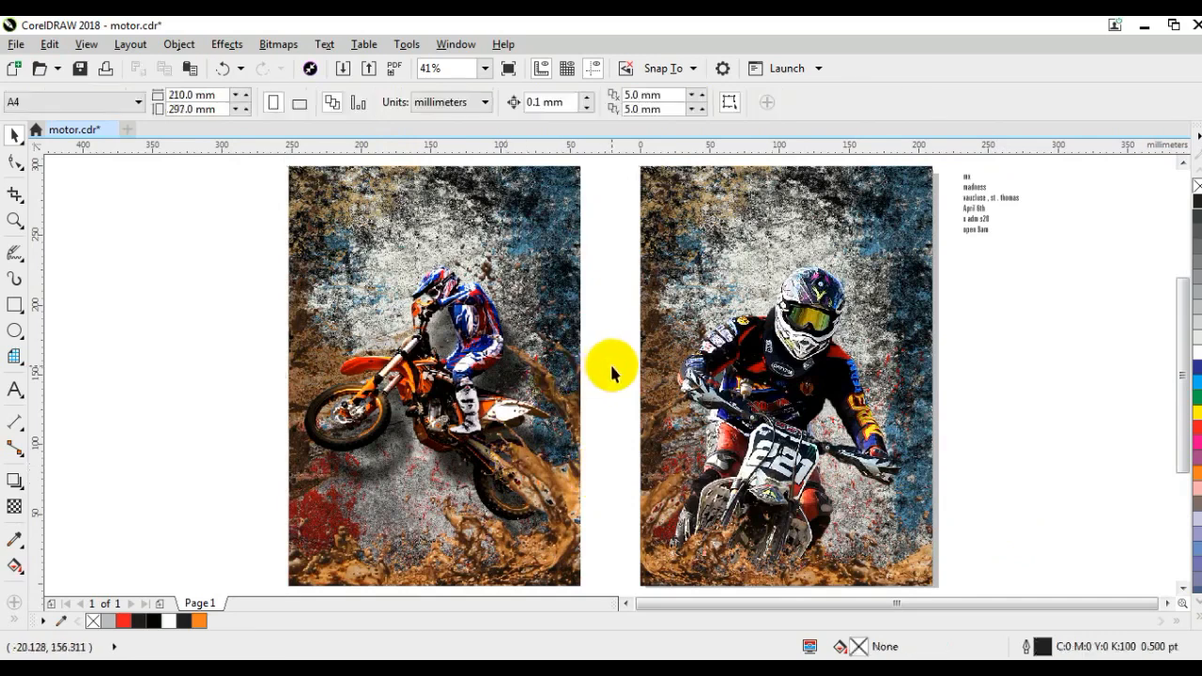
# Enlarge the event text beside the page to about 62.6 pt and break it apart into separate lines
pyautogui.click(984, 227)
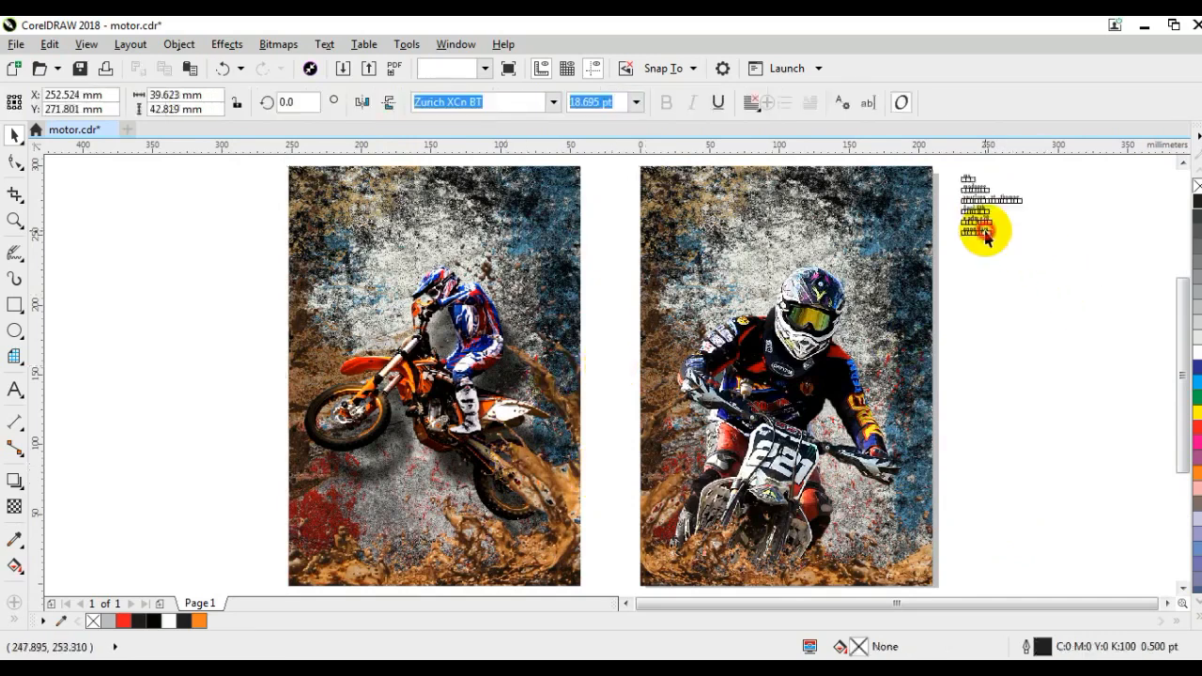
pyautogui.moveTo(1024, 246); pyautogui.dragTo(1164, 606)
pyautogui.moveTo(915, 363); pyautogui.dragTo(913, 434)
pyautogui.hotkey('ctrl', 'k')
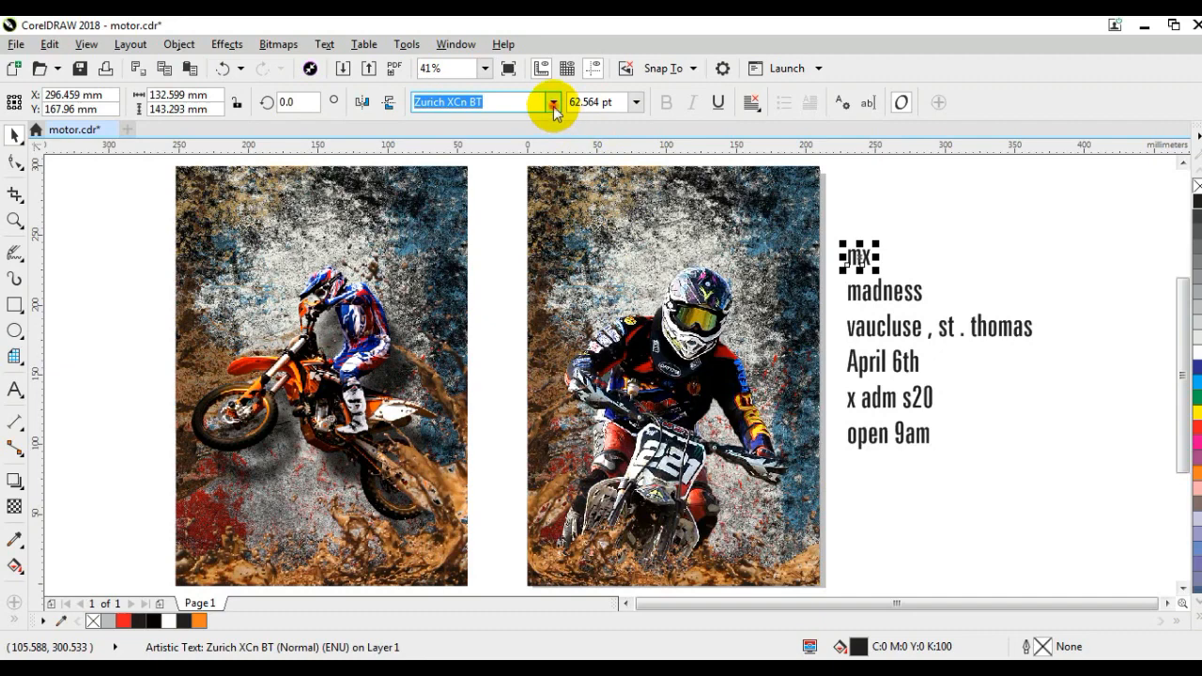
# Set the "mx" line in the Brush Pains font and enlarge it
pyautogui.click(554, 104)
pyautogui.click(511, 176)
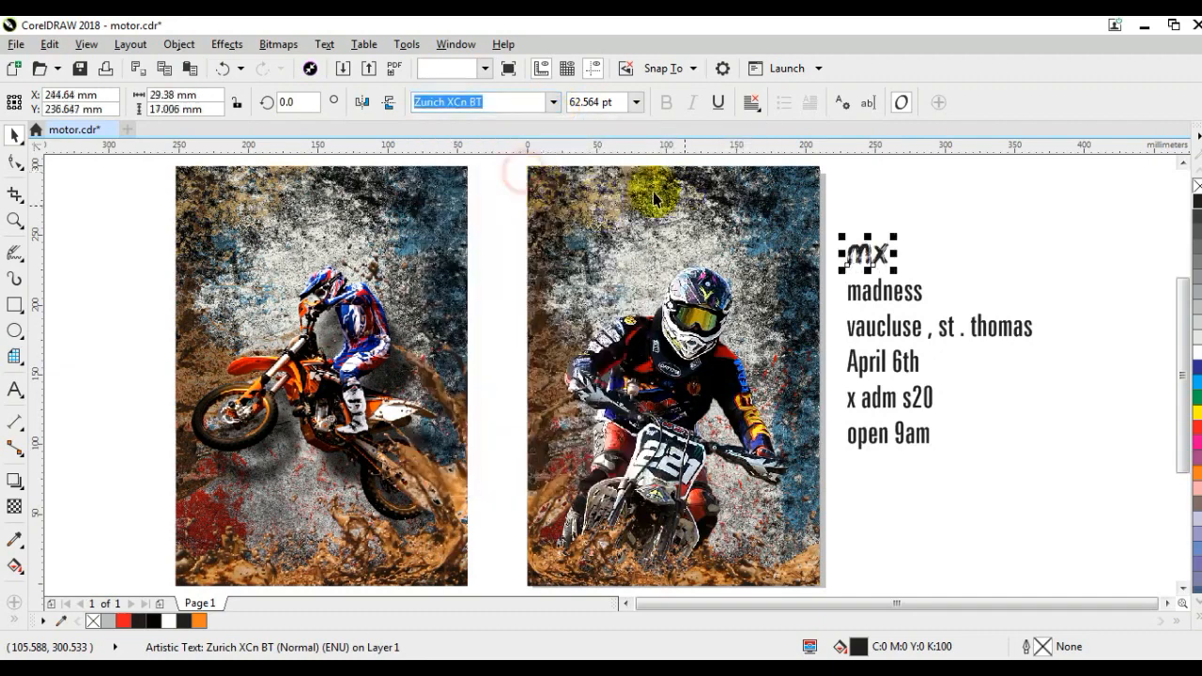
pyautogui.moveTo(893, 236); pyautogui.dragTo(985, 175)
# Place the "mx" title across the upper part of the original poster at about 295 pt and fill it with red
pyautogui.moveTo(951, 233)
pyautogui.mouseDown()
pyautogui.moveTo(709, 229)
pyautogui.moveTo(675, 246)
pyautogui.mouseUp()
pyautogui.moveTo(711, 286); pyautogui.dragTo(765, 336)
pyautogui.moveTo(770, 340); pyautogui.dragTo(709, 258)
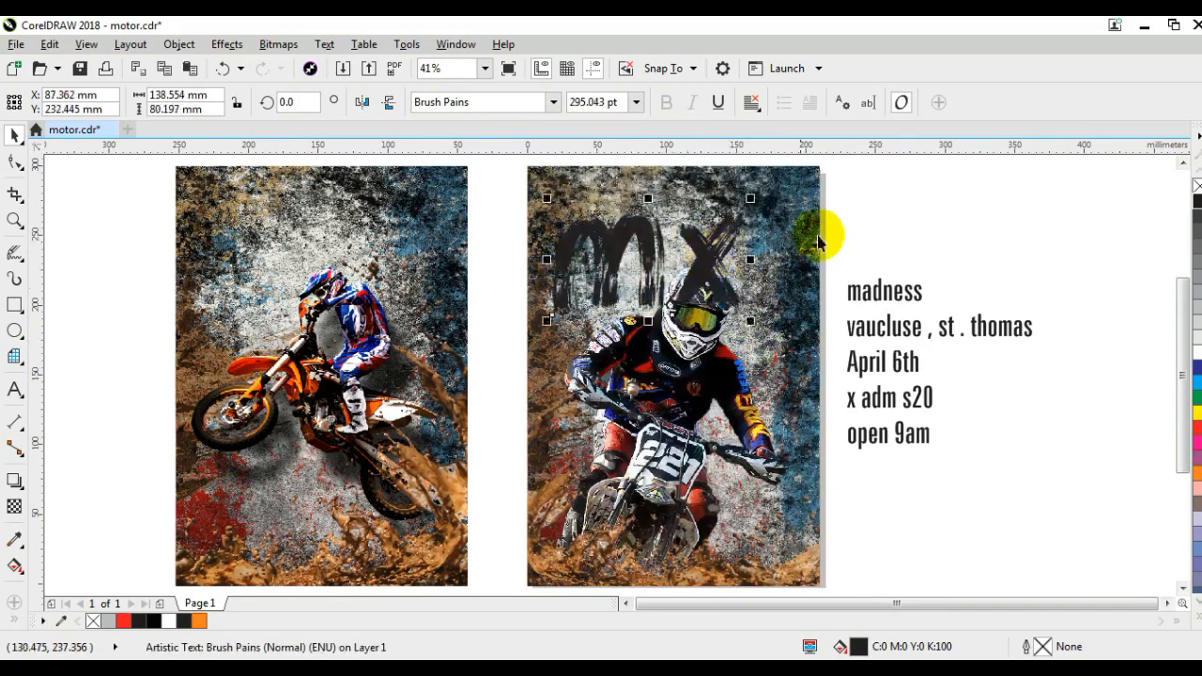
pyautogui.click(123, 621)
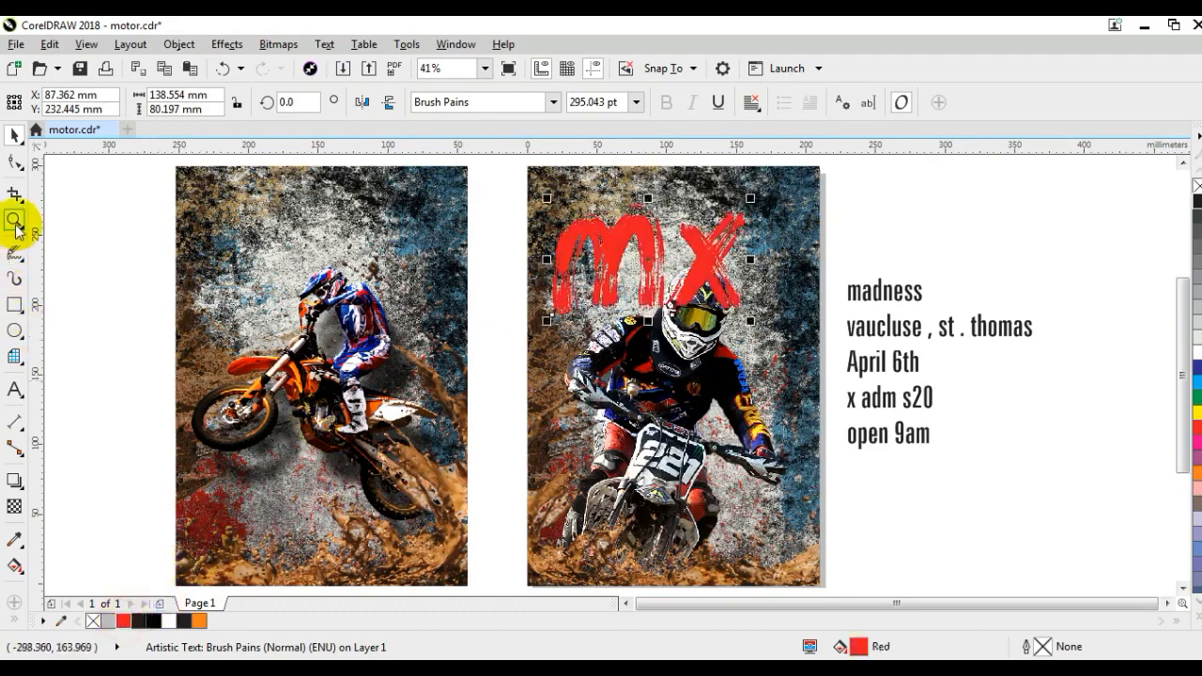
# Add a drop shadow to the red "mx" title
pyautogui.click(15, 219)
pyautogui.moveTo(503, 198); pyautogui.dragTo(888, 360)
pyautogui.click(13, 137)
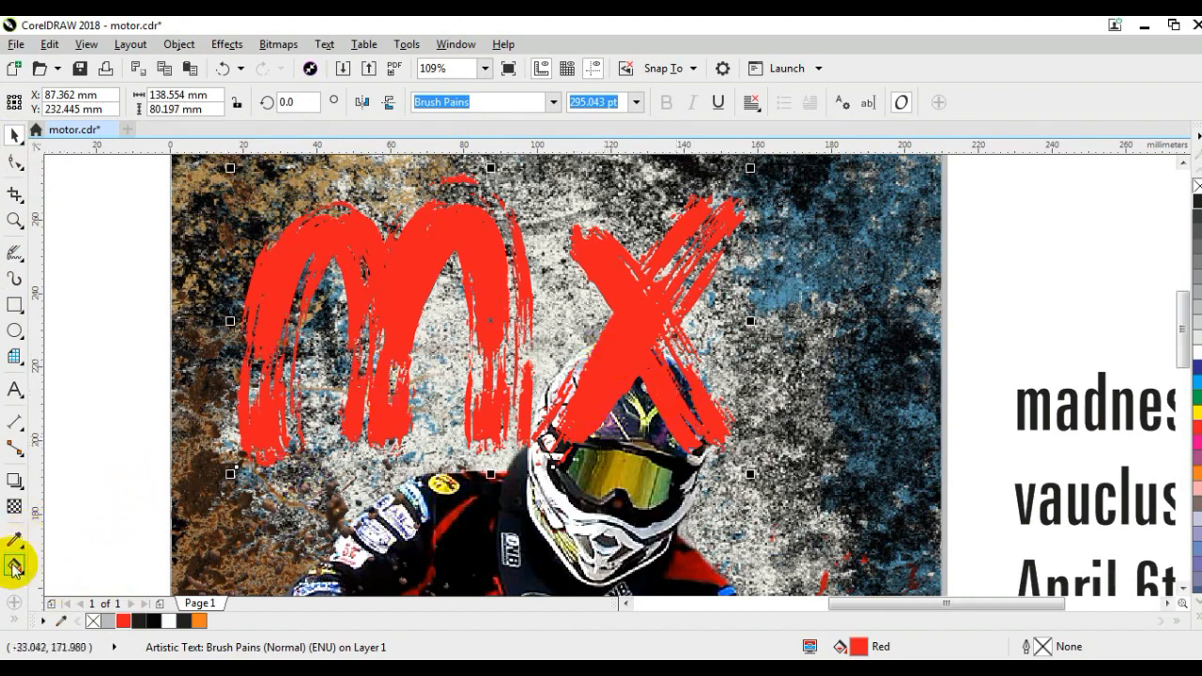
pyautogui.click(14, 480)
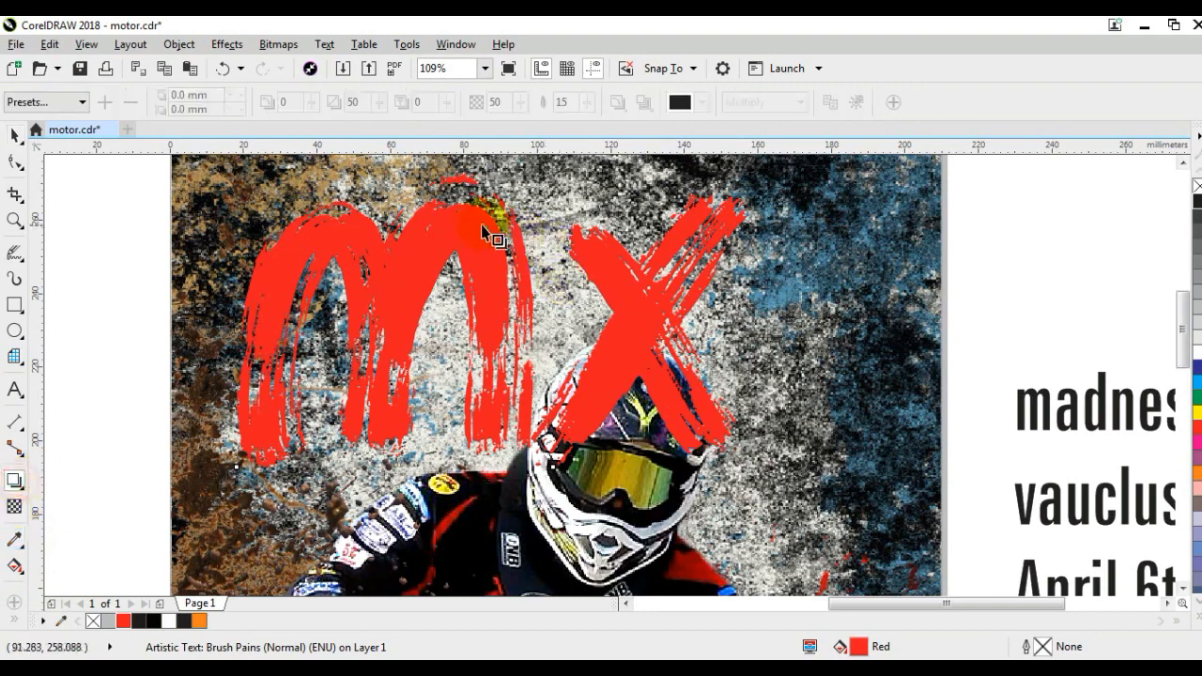
pyautogui.moveTo(490, 353); pyautogui.dragTo(490, 453)
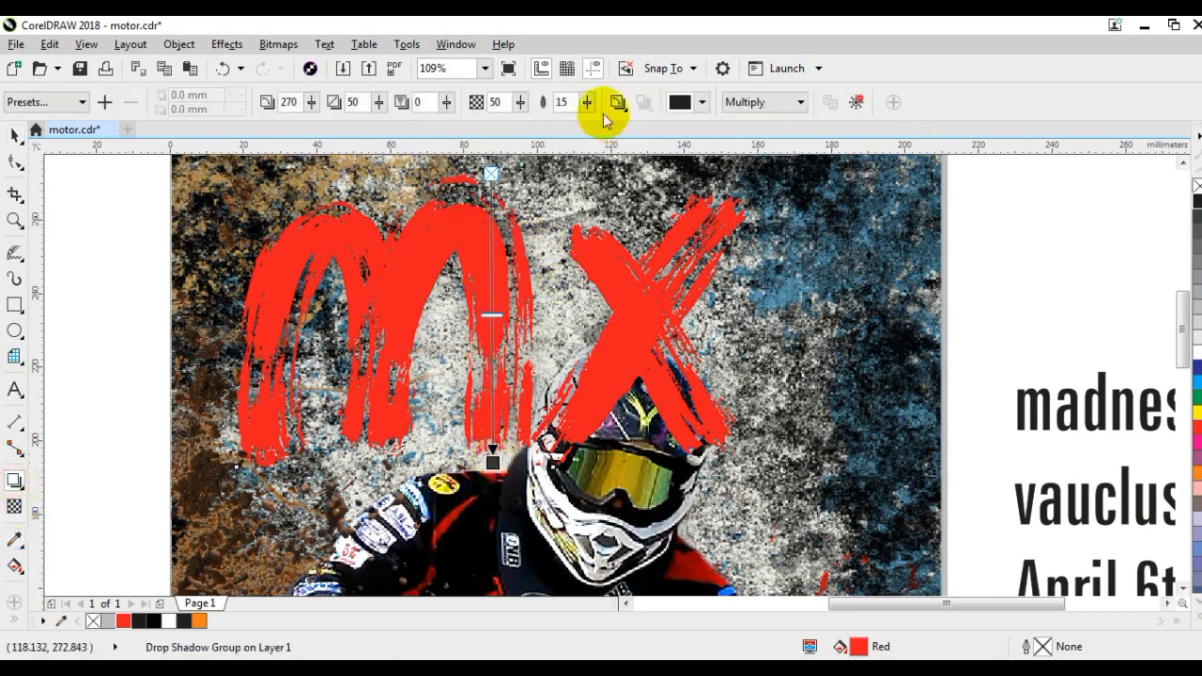
# Set the "mx" shadow to black (C75 M68 Y65 K90) with opacity 97 and change its feathering direction
pyautogui.click(704, 103)
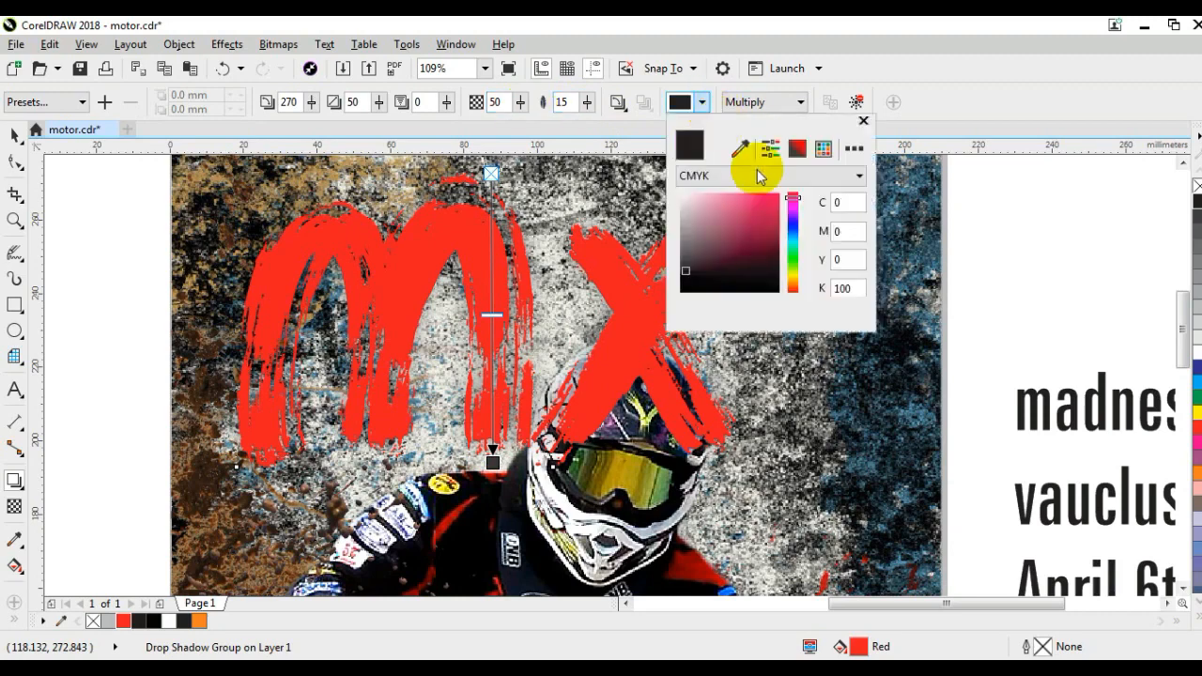
pyautogui.click(779, 294)
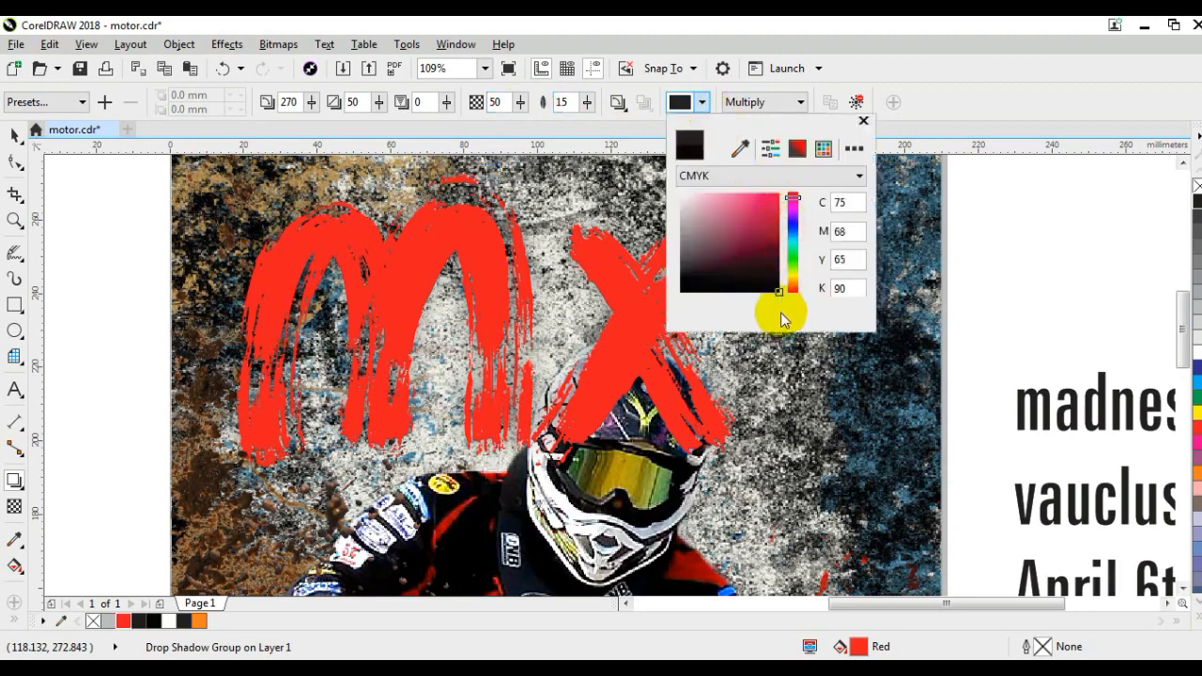
pyautogui.click(498, 319)
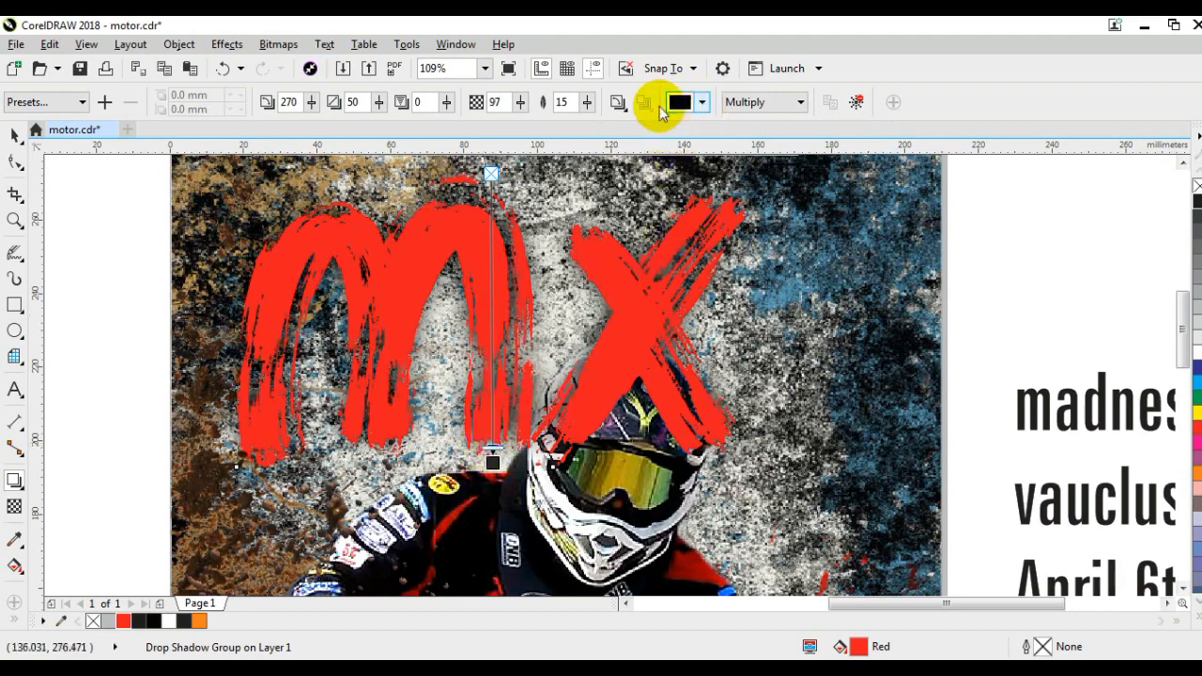
pyautogui.click(618, 103)
pyautogui.click(623, 183)
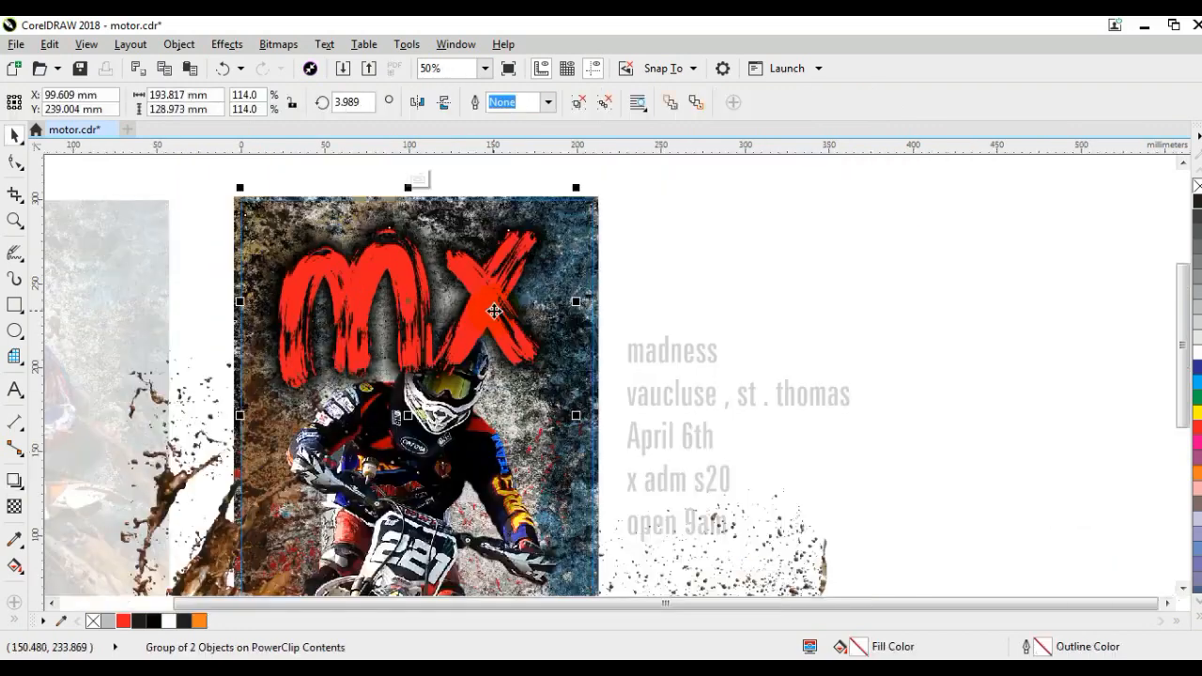
# Send the "mx" title behind the rider inside the original poster's PowerClip and finish editing the contents
pyautogui.hotkey('ctrl', 'pagedown')
pyautogui.rightClick(495, 320)
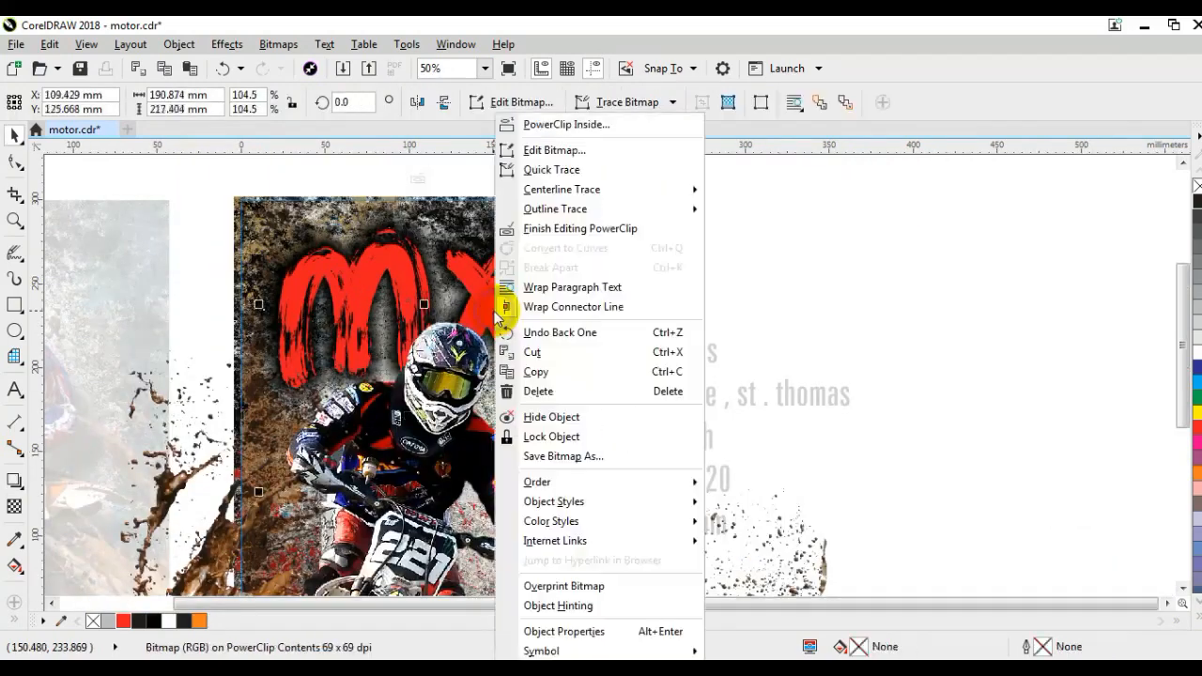
pyautogui.click(511, 228)
pyautogui.hotkey('shift', 'F4')
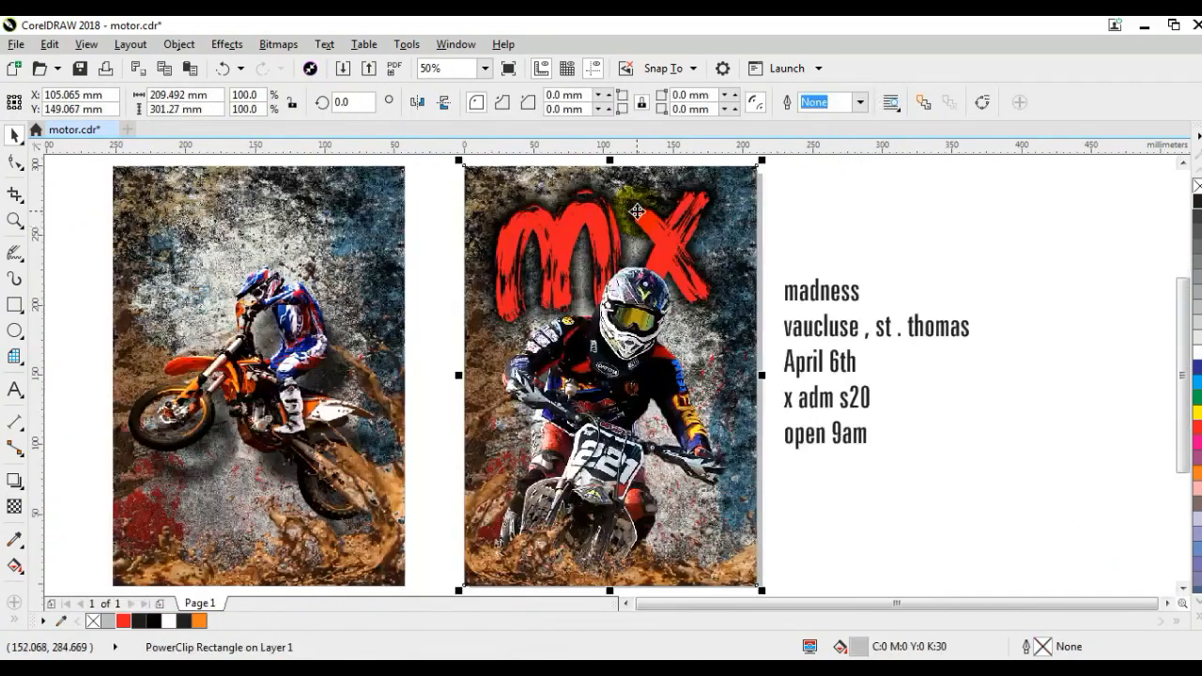
pyautogui.click(958, 235)
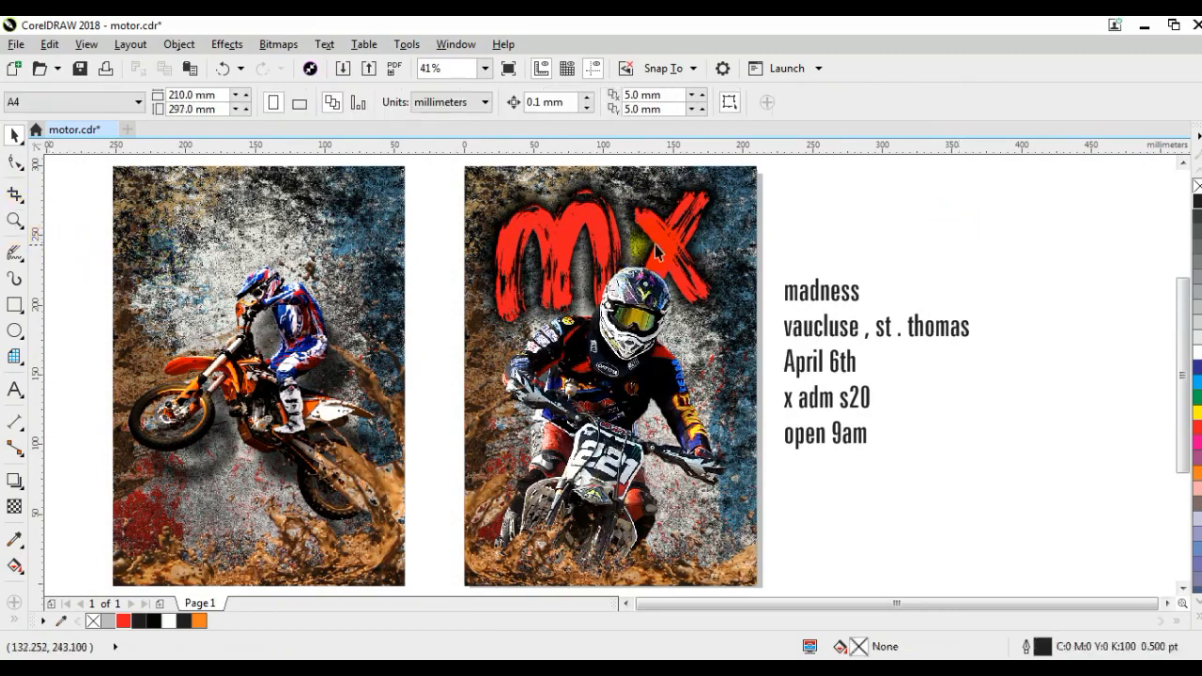
# Set the font of the "madness" text to Brush Pains
pyautogui.click(839, 288)
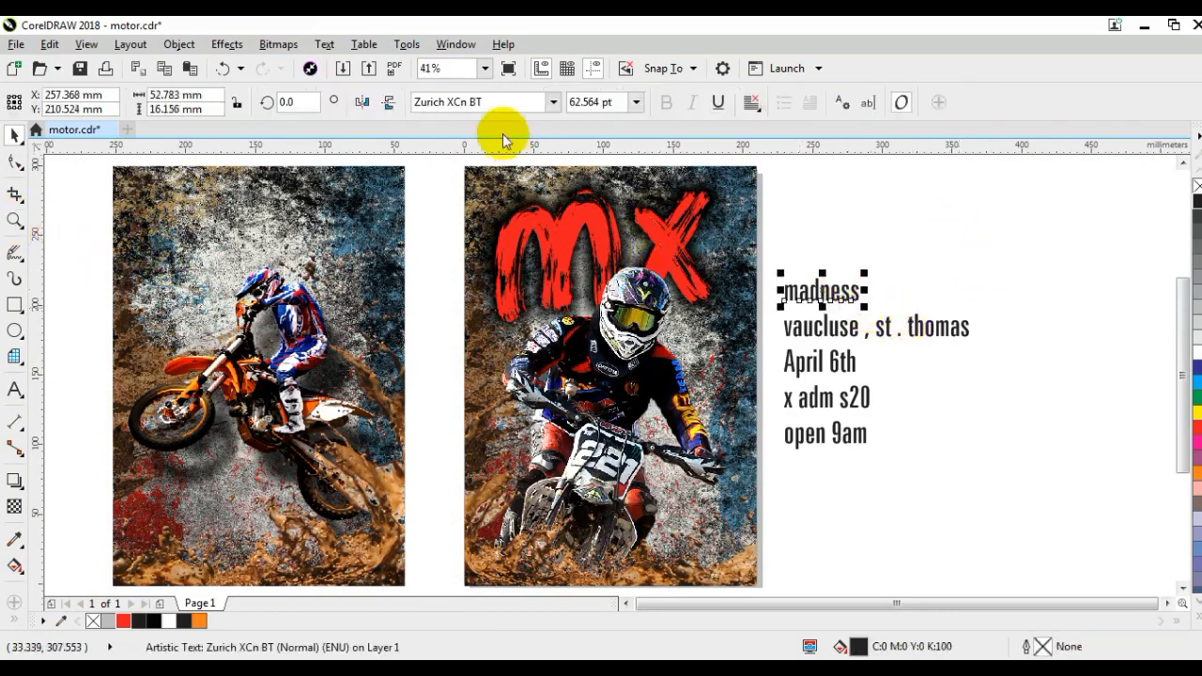
pyautogui.click(507, 104)
pyautogui.click(553, 101)
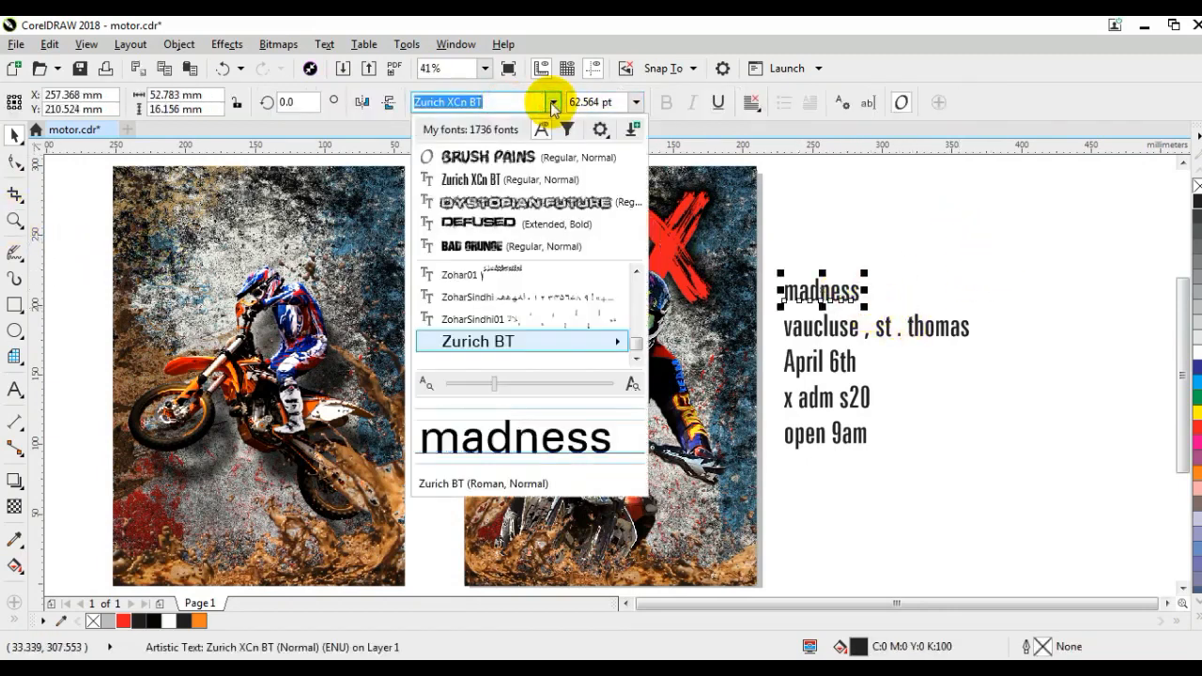
pyautogui.click(509, 155)
# Tilt "madness" by about 6.7°, place it across the "x" of the title and fill it with yellow
pyautogui.moveTo(836, 295); pyautogui.dragTo(547, 328)
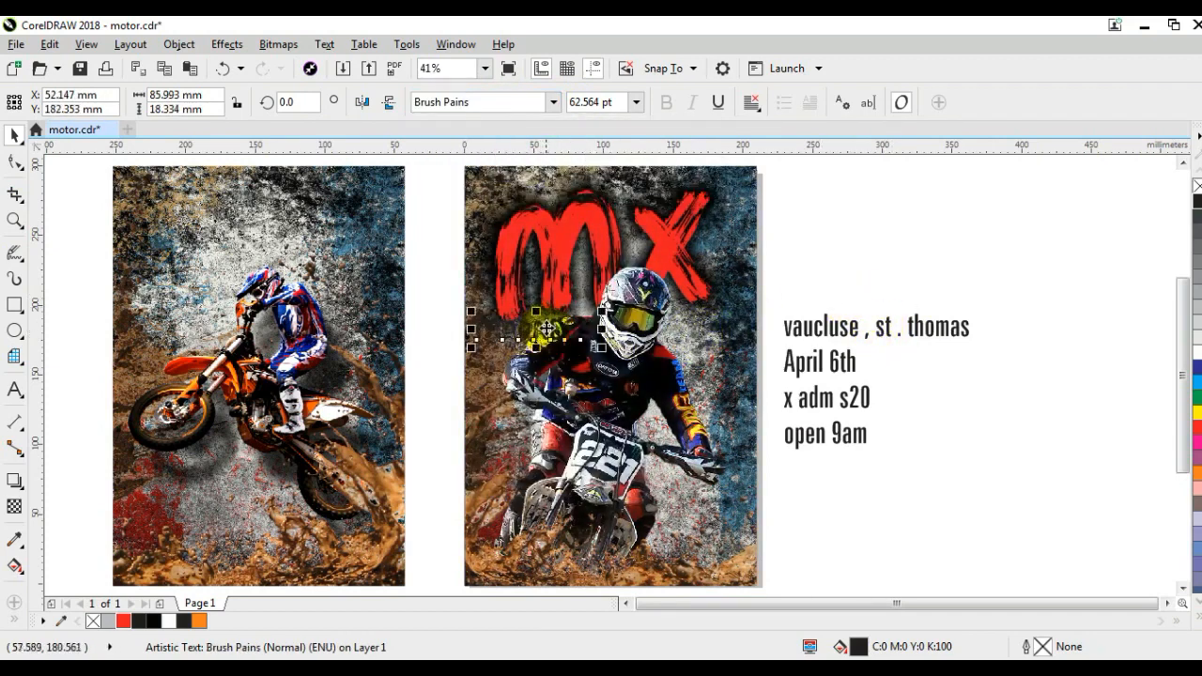
pyautogui.click(546, 327)
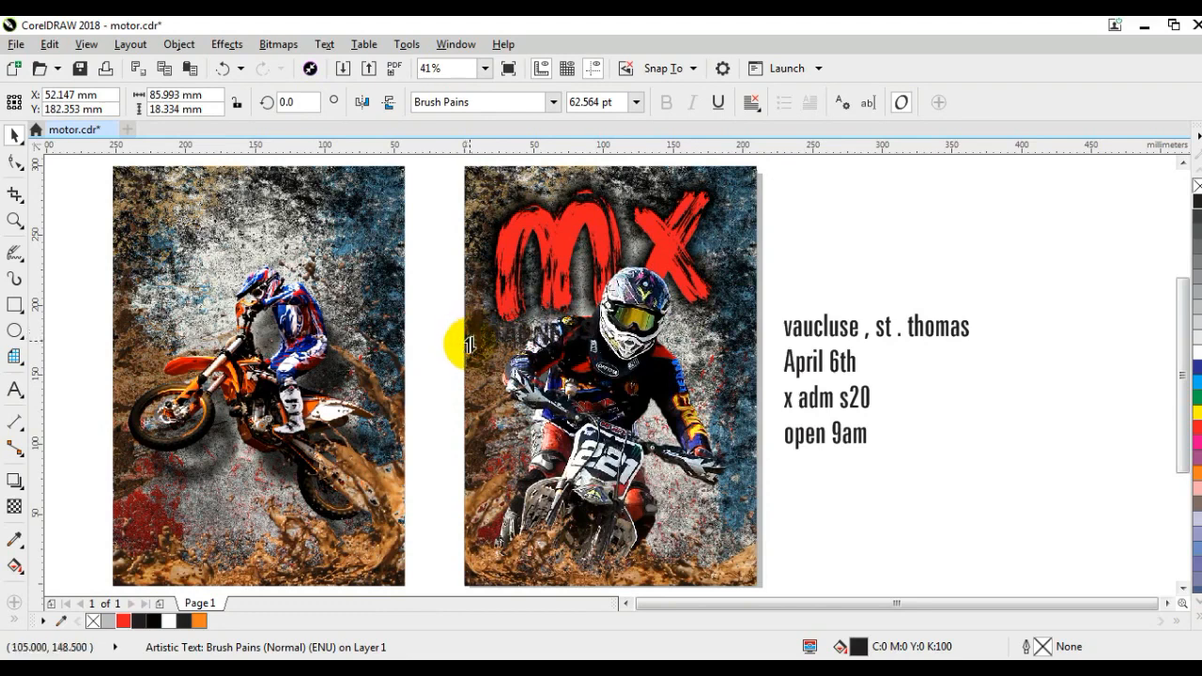
pyautogui.moveTo(468, 345); pyautogui.dragTo(468, 345)
pyautogui.moveTo(556, 333); pyautogui.dragTo(684, 226)
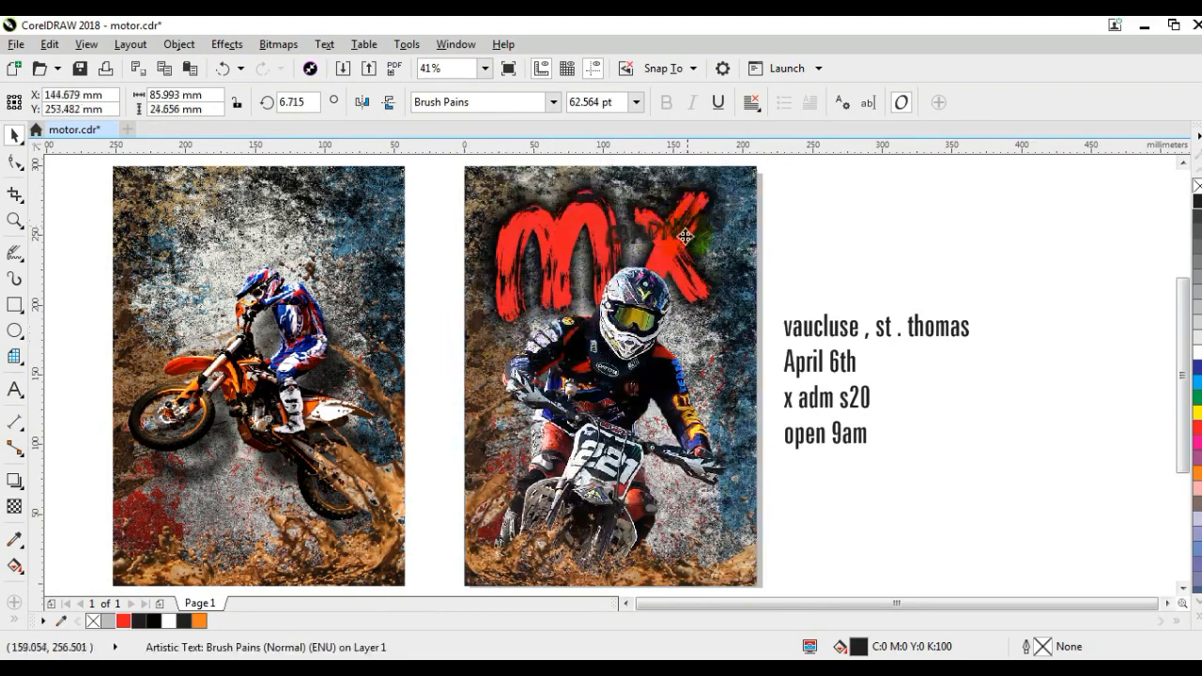
pyautogui.click(1196, 608)
pyautogui.click(1196, 398)
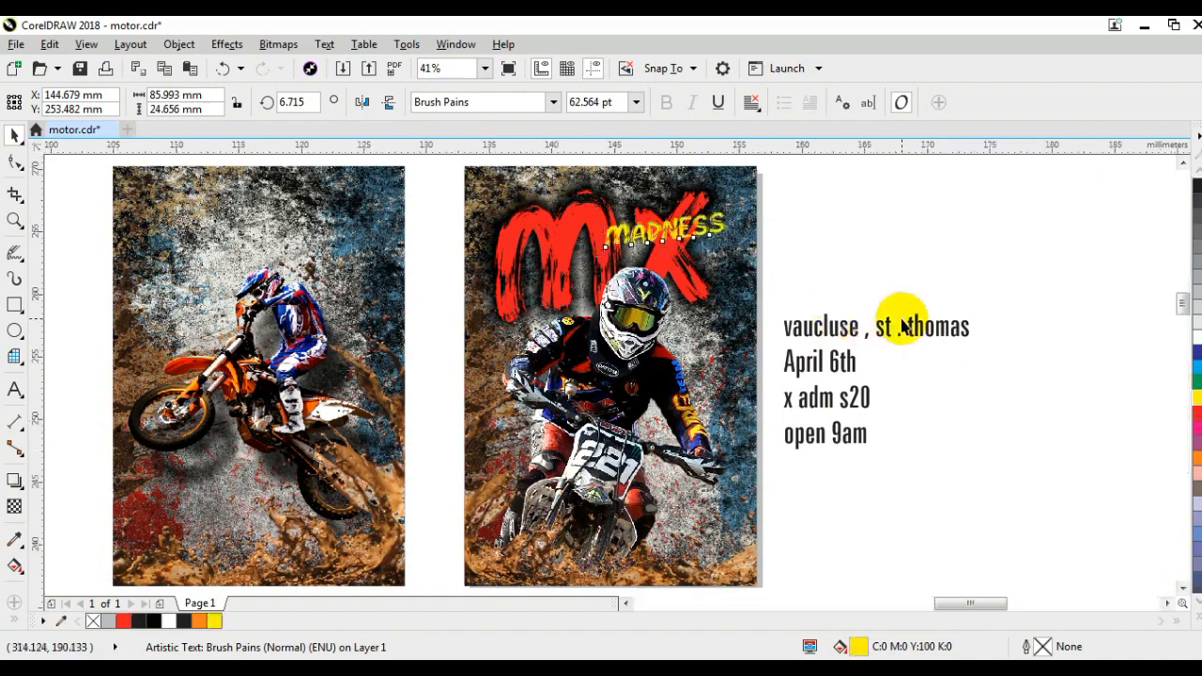
# Add a drop shadow to the yellow "madness" text
pyautogui.scroll(4, 658, 237)
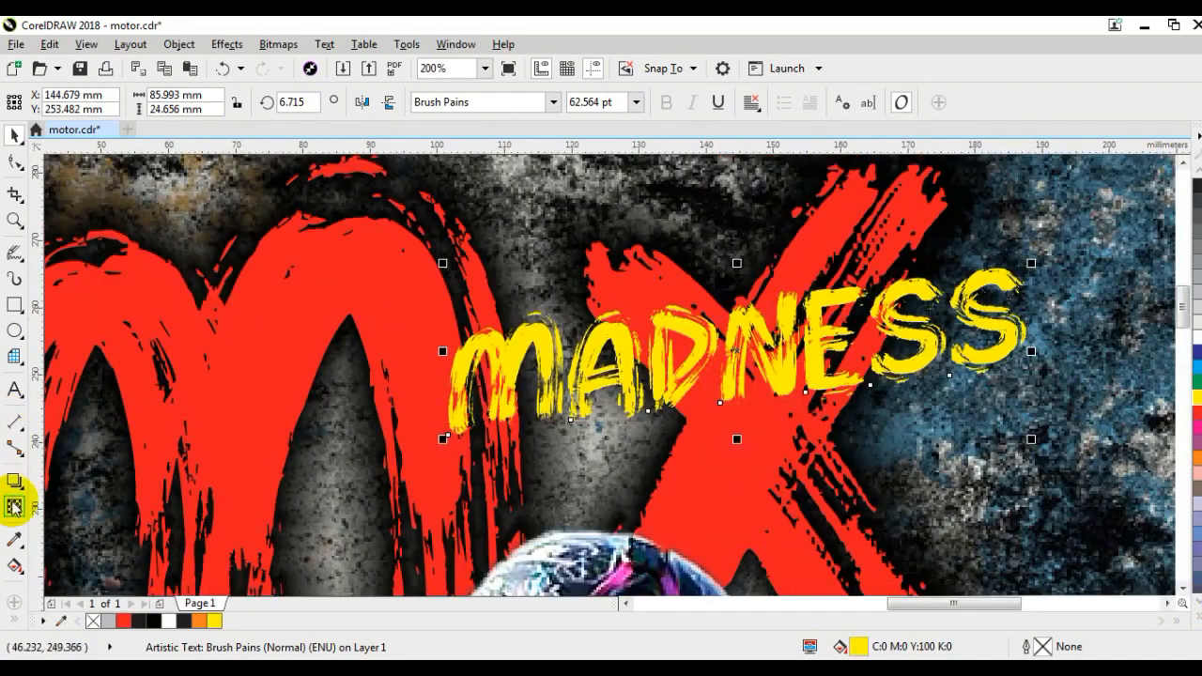
pyautogui.click(13, 482)
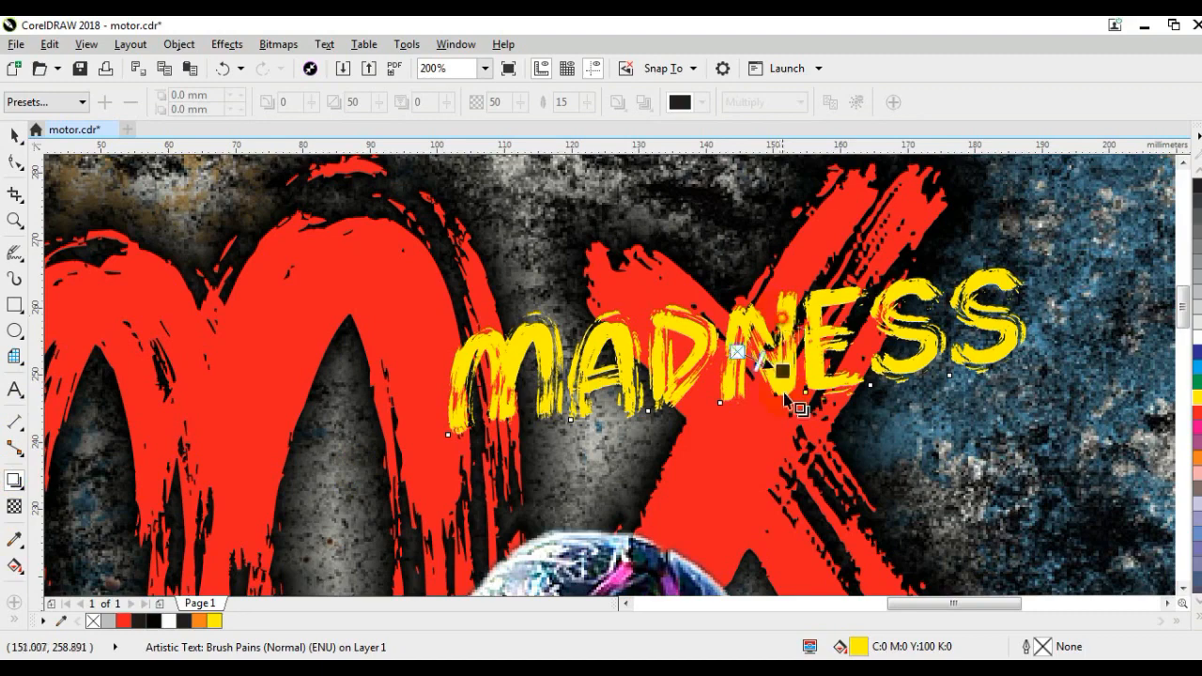
pyautogui.moveTo(784, 410); pyautogui.dragTo(795, 424)
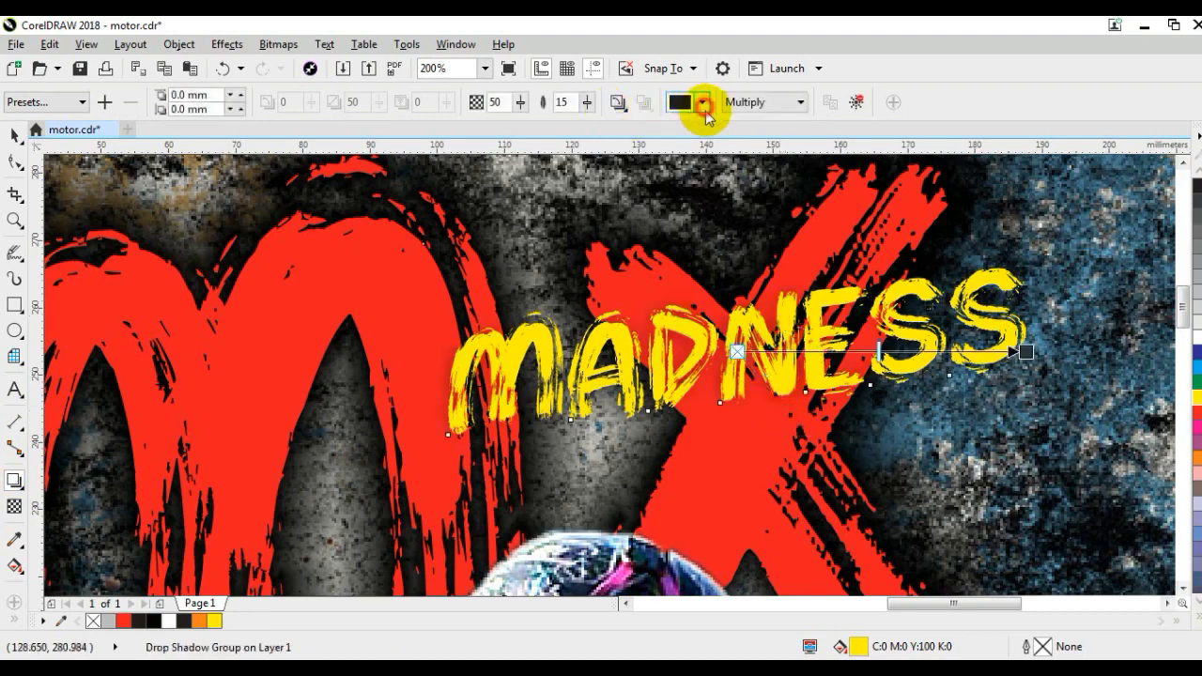
# Set the "madness" shadow to black (C75 M68 Y65 K90) with opacity 100 and change its feathering direction
pyautogui.click(702, 103)
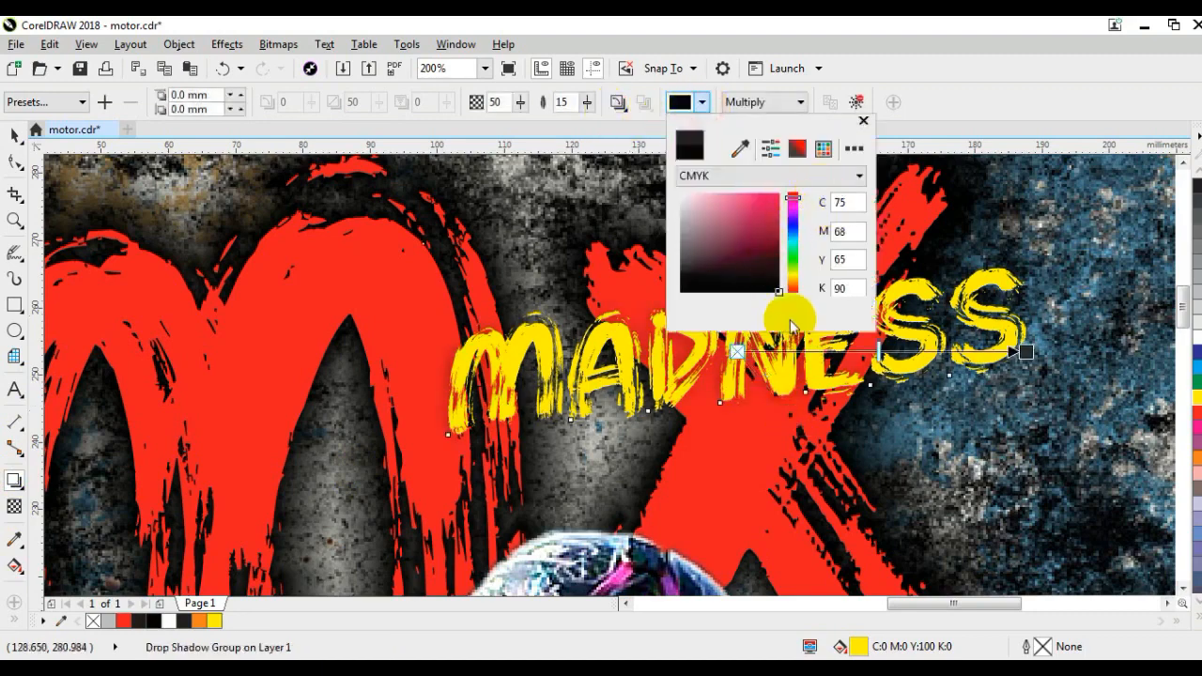
pyautogui.click(616, 102)
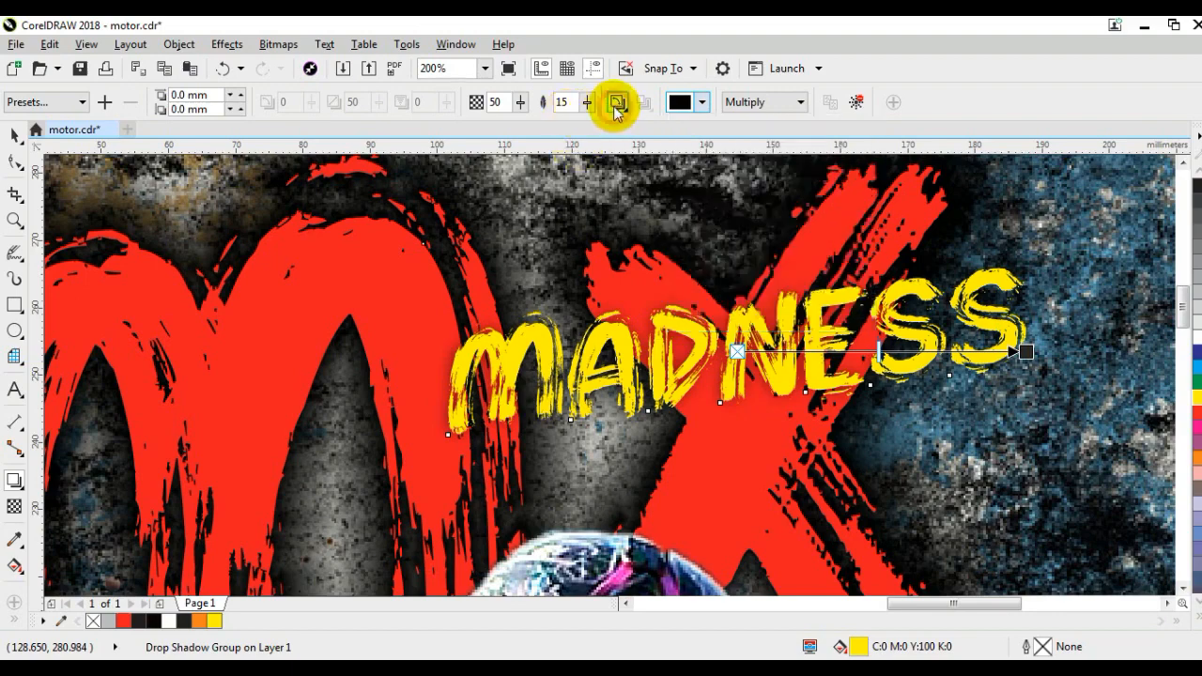
pyautogui.click(616, 103)
pyautogui.click(626, 188)
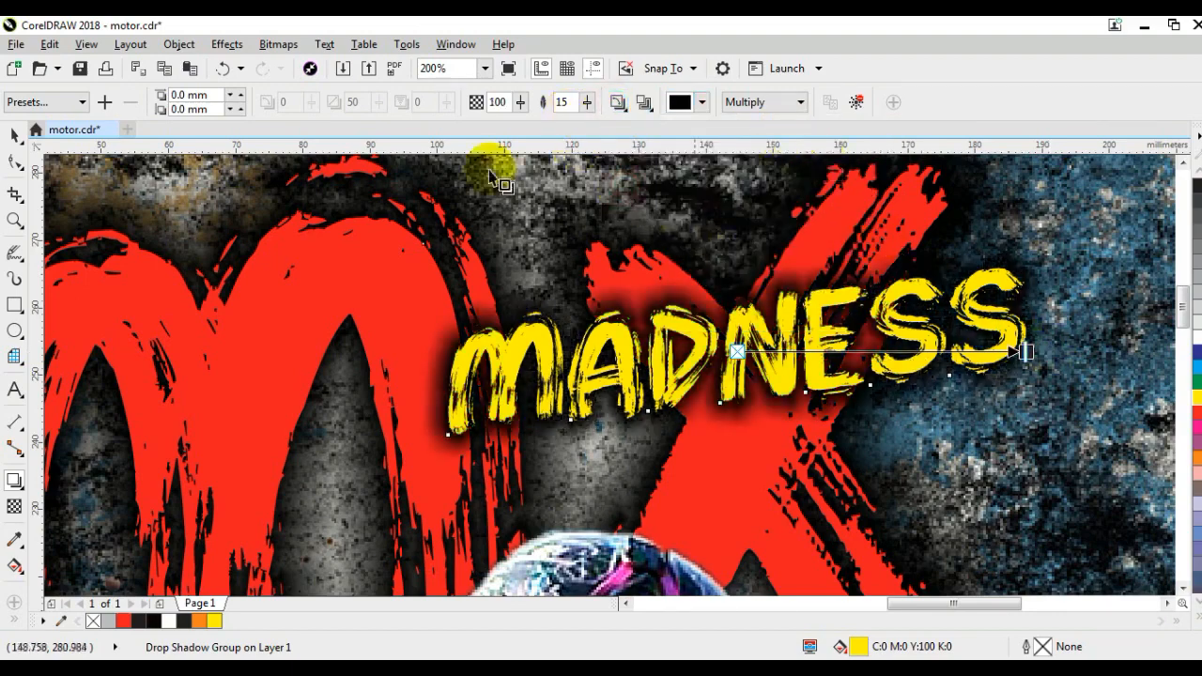
# Break the "madness" drop shadow group apart
pyautogui.click(15, 135)
pyautogui.click(176, 45)
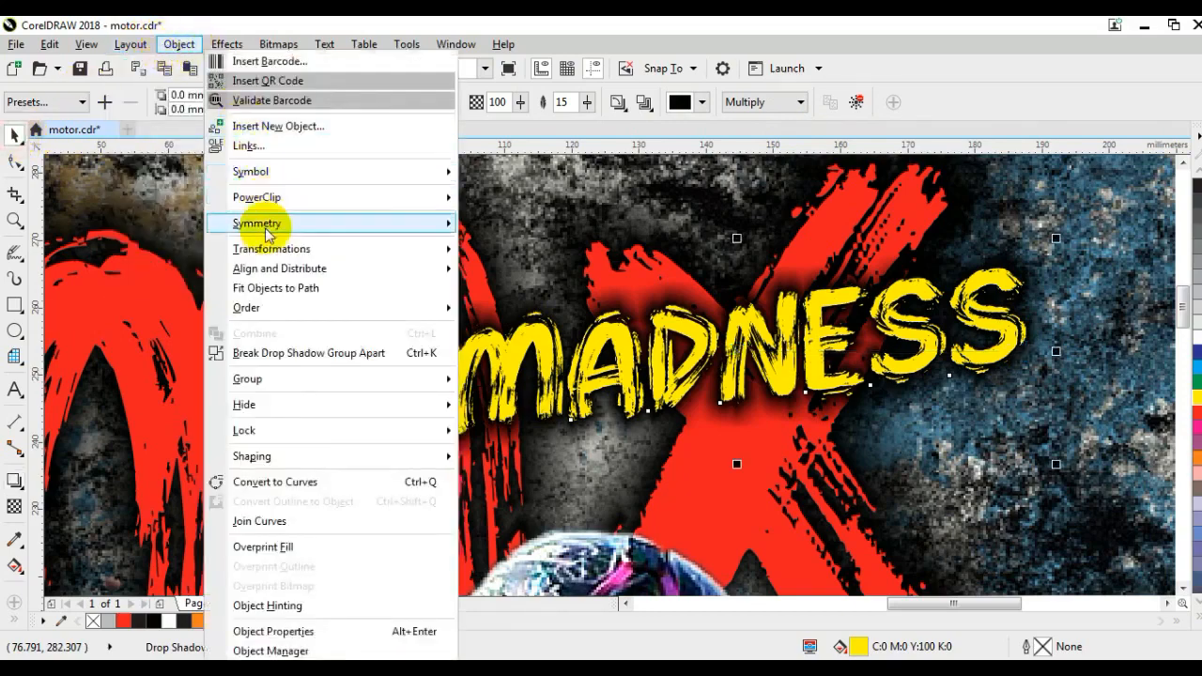
pyautogui.click(278, 355)
pyautogui.scroll(-2, 516, 326)
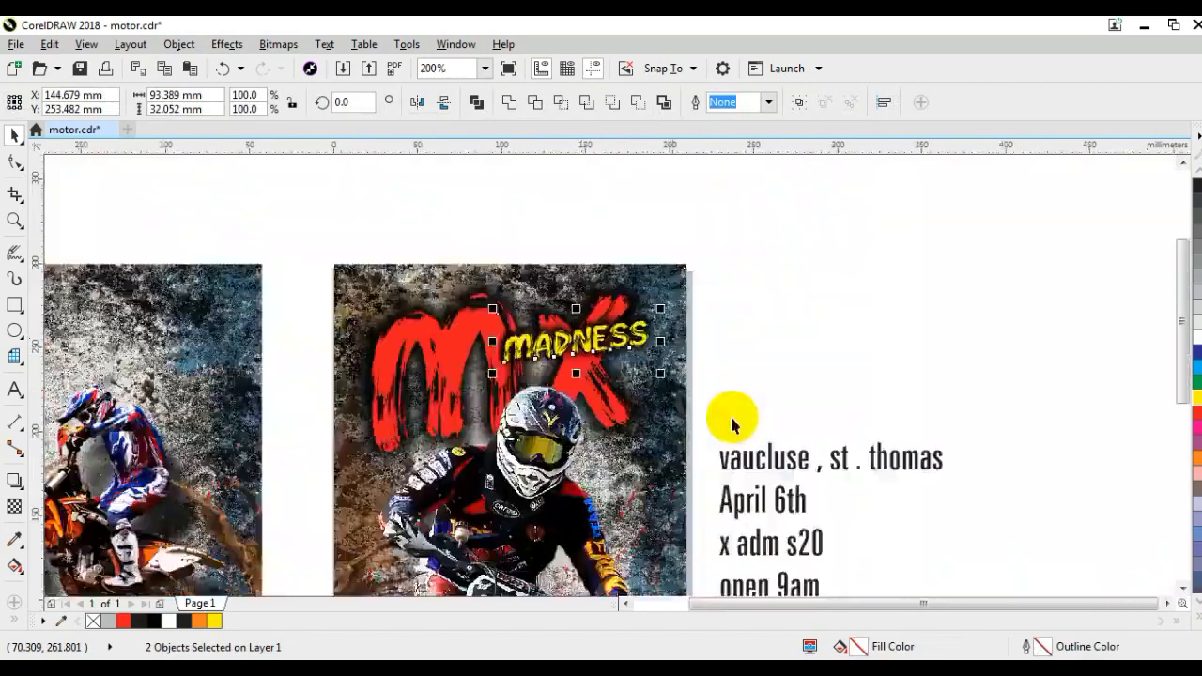
# Lower "madness" and its separated shadow slightly over the title and enlarge them together to about 99 mm wide
pyautogui.moveTo(789, 282); pyautogui.dragTo(445, 364)
pyautogui.moveTo(564, 351); pyautogui.dragTo(562, 361)
pyautogui.moveTo(770, 263); pyautogui.dragTo(317, 384)
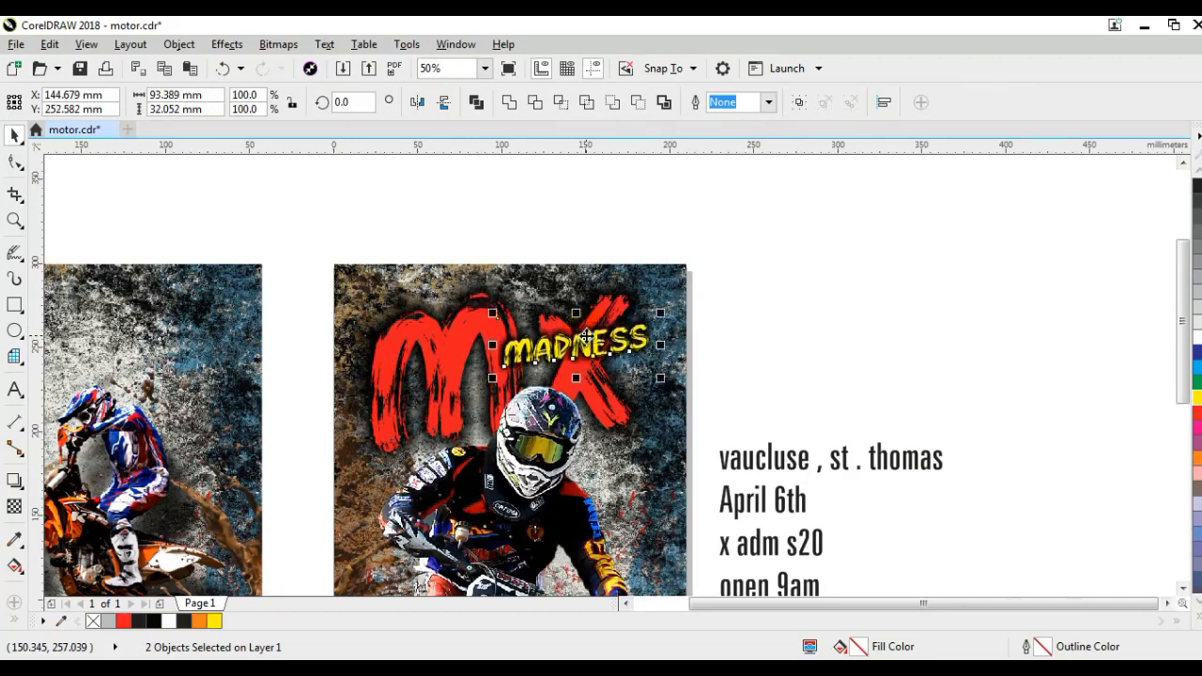
pyautogui.press('Down')
pyautogui.press('Down')
pyautogui.press('Down')
pyautogui.press('Down')
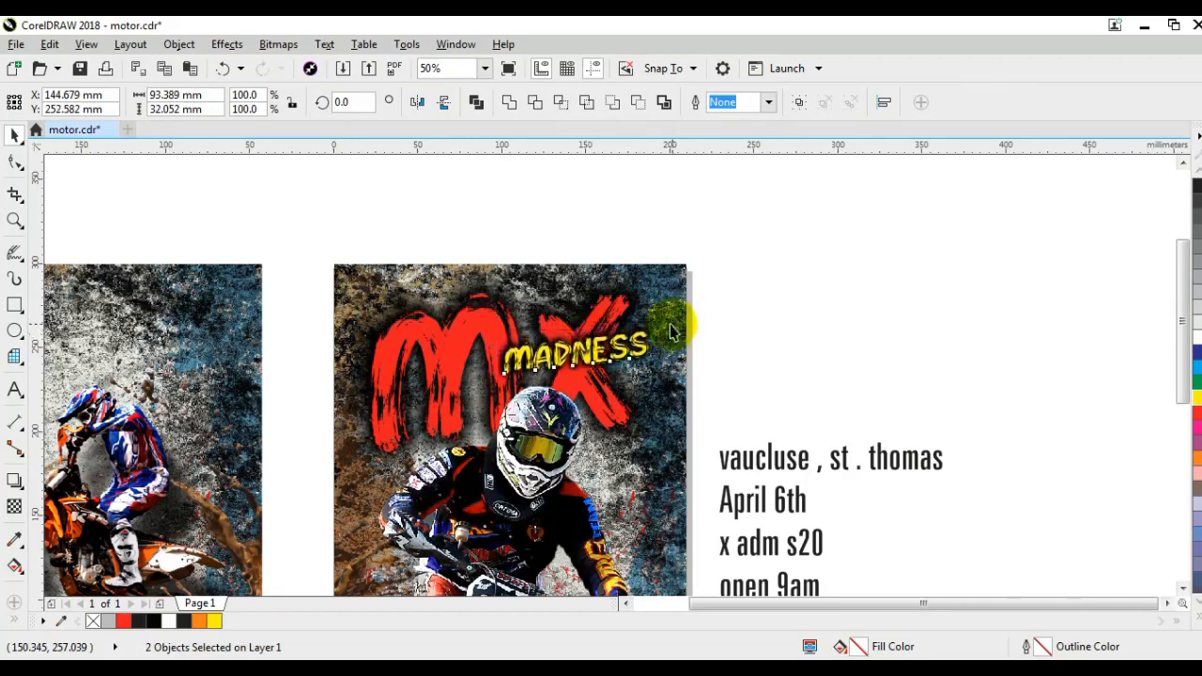
pyautogui.moveTo(664, 323); pyautogui.dragTo(672, 300)
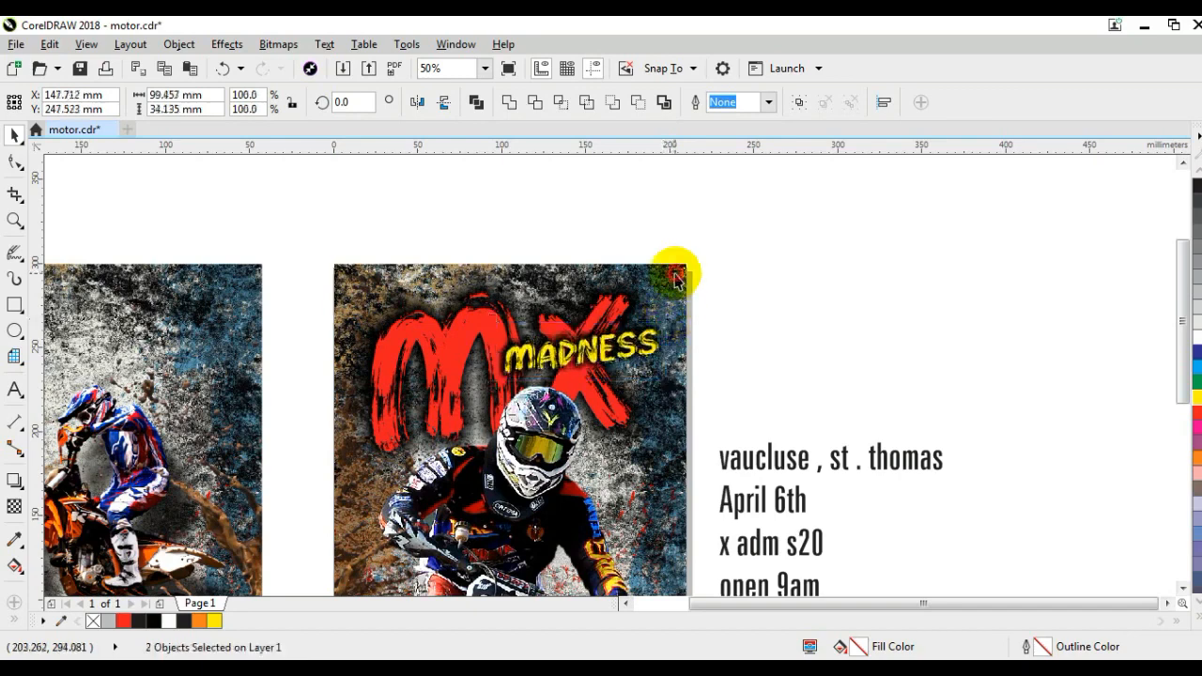
pyautogui.click(654, 308)
pyautogui.press('F4')
pyautogui.click(995, 282)
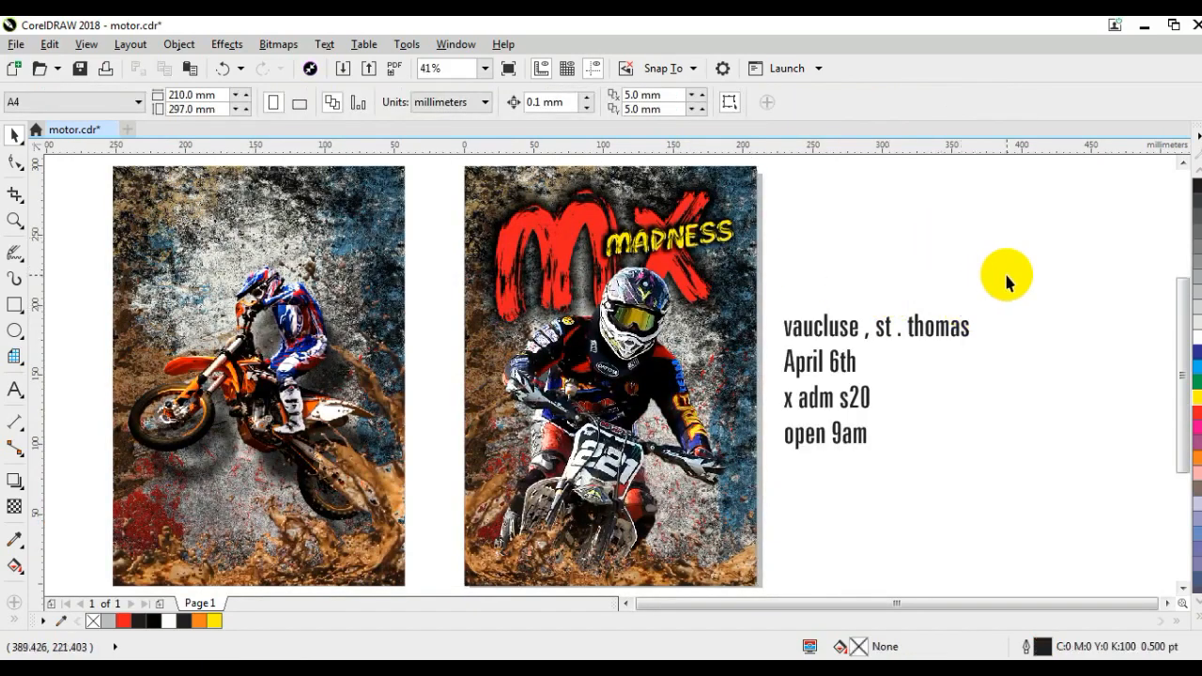
# Set the "April 6th", "x adm s20" and "open 9am" lines to the Brush Pains font
pyautogui.moveTo(928, 473); pyautogui.dragTo(767, 385)
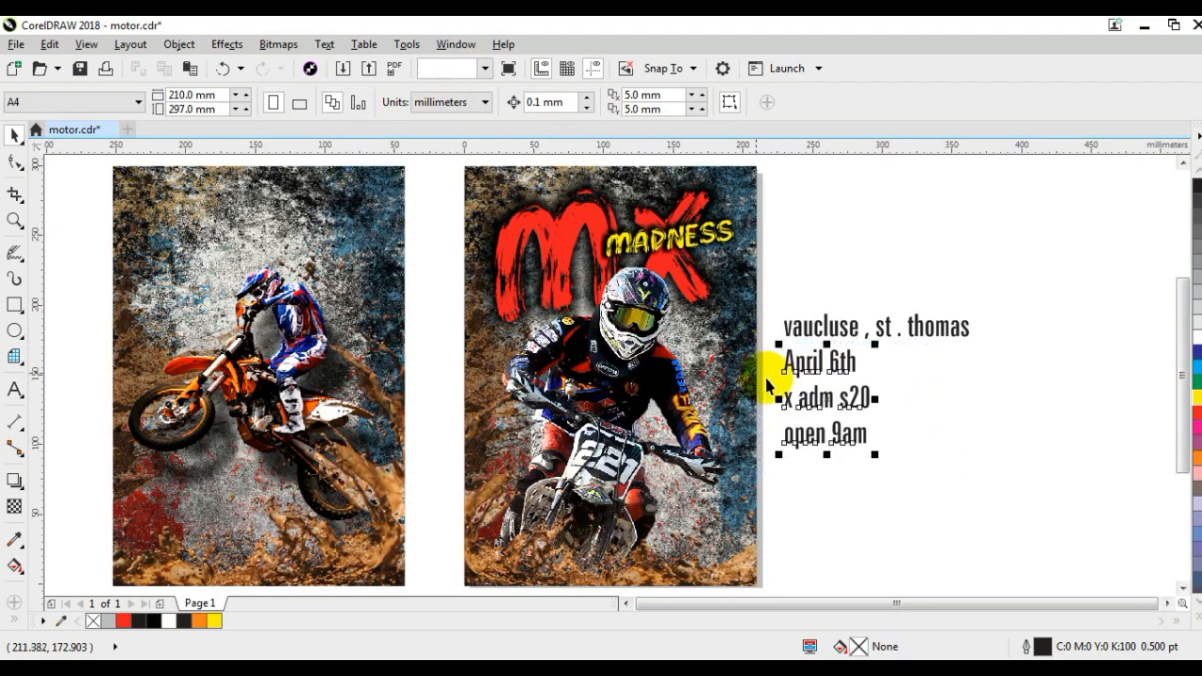
pyautogui.click(554, 102)
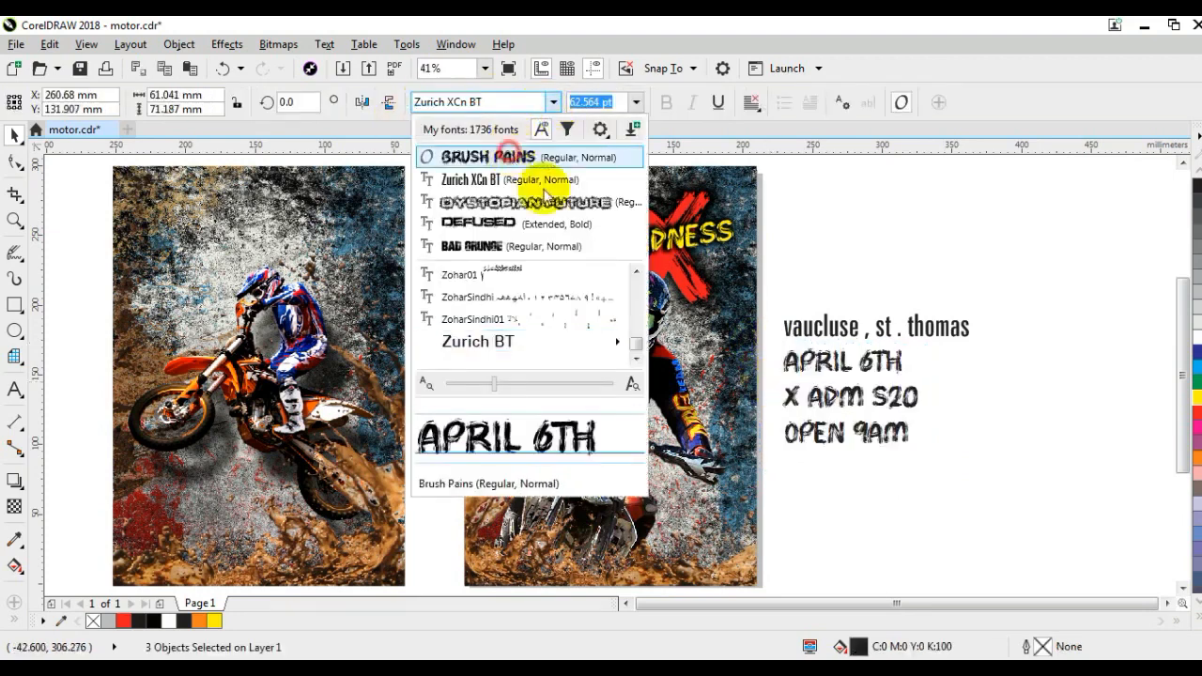
pyautogui.click(512, 158)
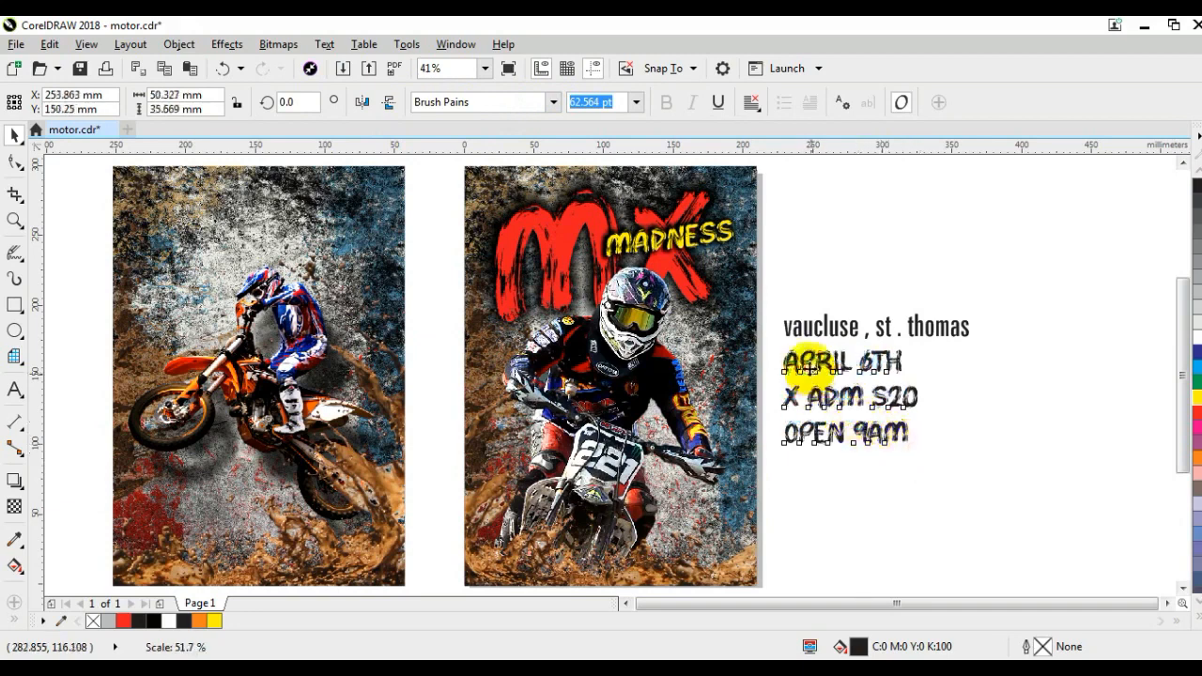
# Scale the three event lines down to about 32 pt and place them on the original poster beside the rider's helmet
pyautogui.click(894, 428)
pyautogui.moveTo(757, 338); pyautogui.dragTo(859, 404)
pyautogui.moveTo(832, 362); pyautogui.dragTo(708, 348)
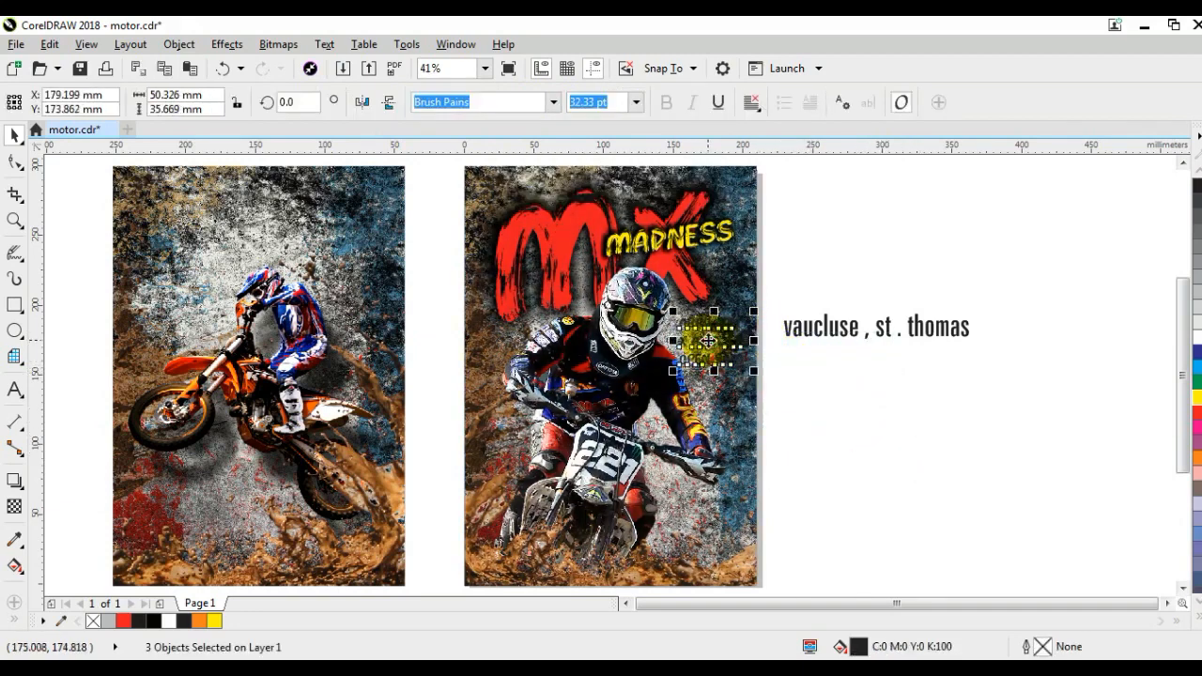
pyautogui.click(1020, 385)
# Delete the "vaucluse , st . thomas" text line
pyautogui.click(886, 337)
pyautogui.press('Delete')
pyautogui.click(922, 367)
# Fill the three event lines beside the helmet with white and tilt them by about 14.6°
pyautogui.click(15, 221)
pyautogui.moveTo(551, 276); pyautogui.dragTo(893, 451)
pyautogui.click(16, 136)
pyautogui.moveTo(721, 214); pyautogui.dragTo(456, 399)
pyautogui.moveTo(670, 388); pyautogui.dragTo(627, 367)
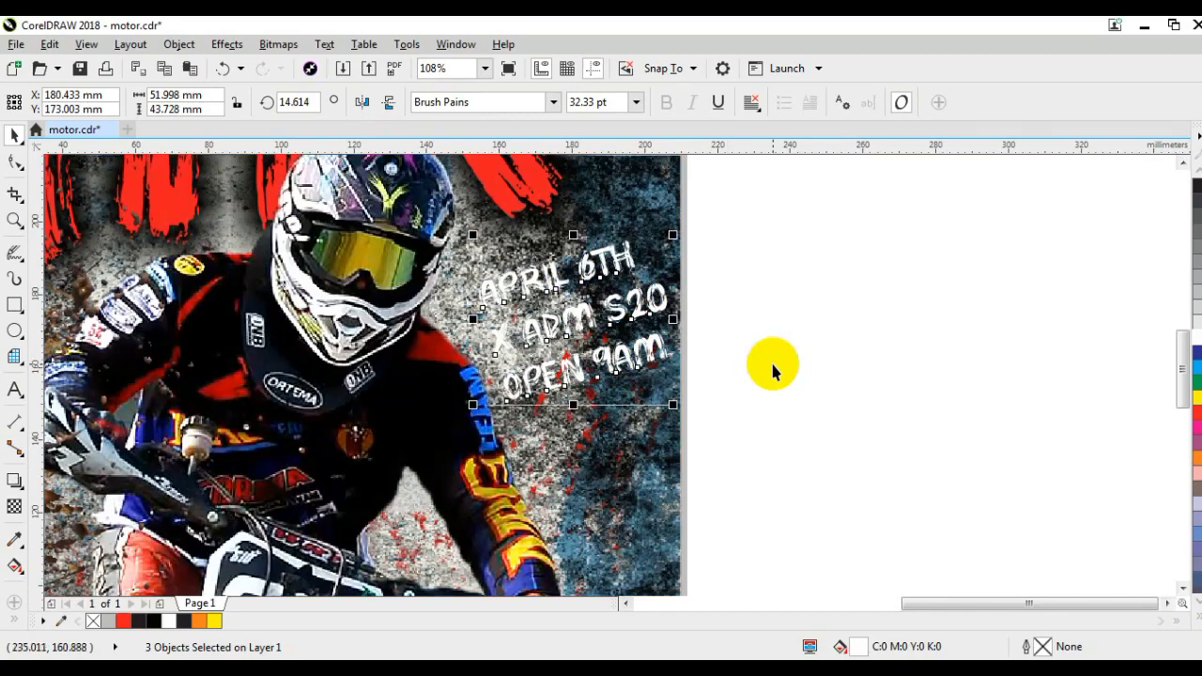
pyautogui.click(772, 372)
# Paste the black brush-stroke bitmap and scale it to 5%
pyautogui.hotkey('ctrl', 'v')
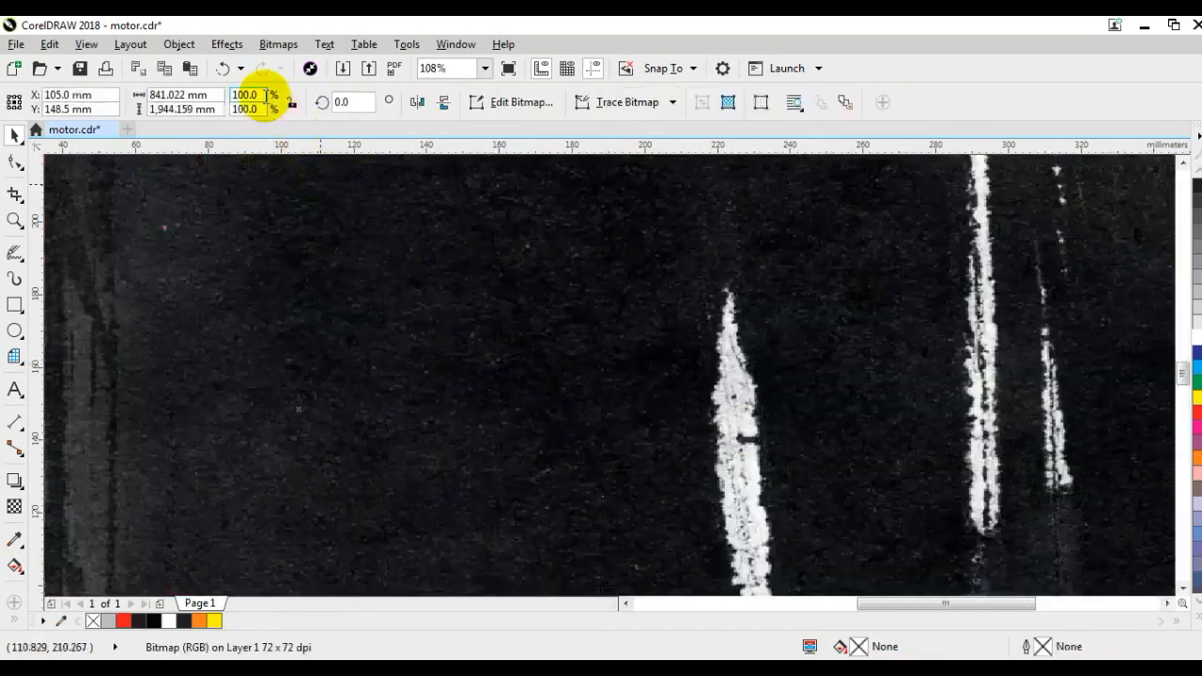
pyautogui.write('5')
pyautogui.press('Return')
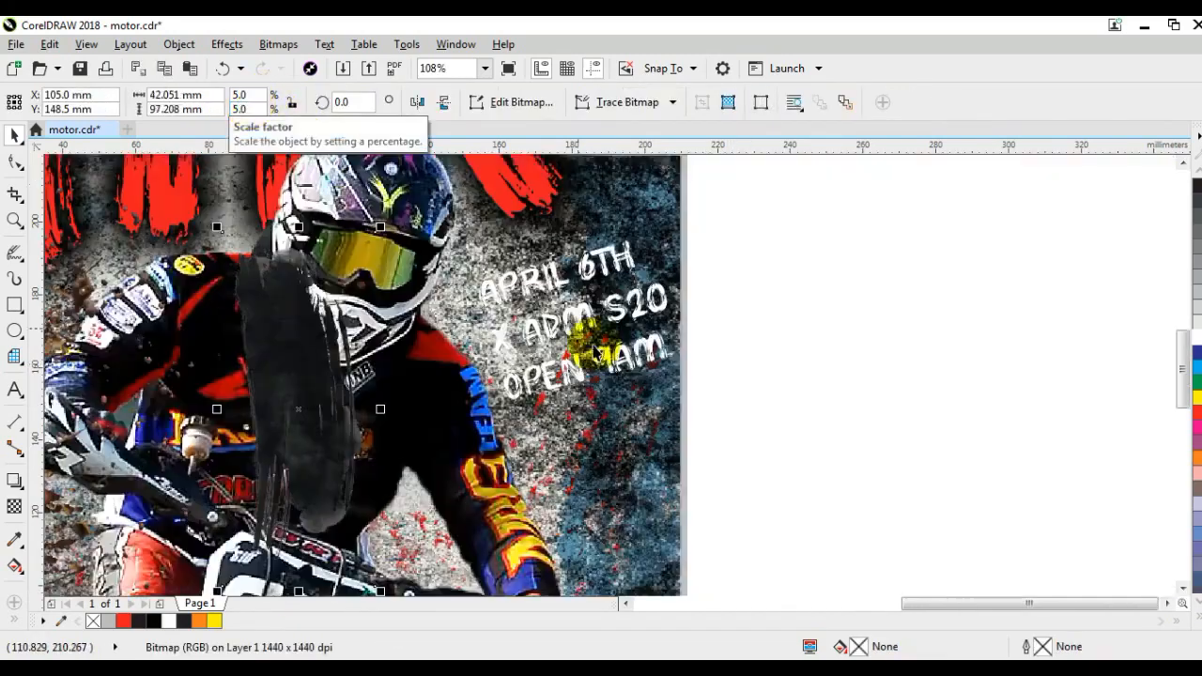
# Move the brush-stroke bitmap to the empty area beside the original poster and rotate it by about 101.4°
pyautogui.keyDown('shift'); pyautogui.click(590, 321); pyautogui.keyUp('shift')
pyautogui.press('c')
pyautogui.press('e')
pyautogui.press('Escape')
pyautogui.moveTo(595, 360); pyautogui.dragTo(877, 401)
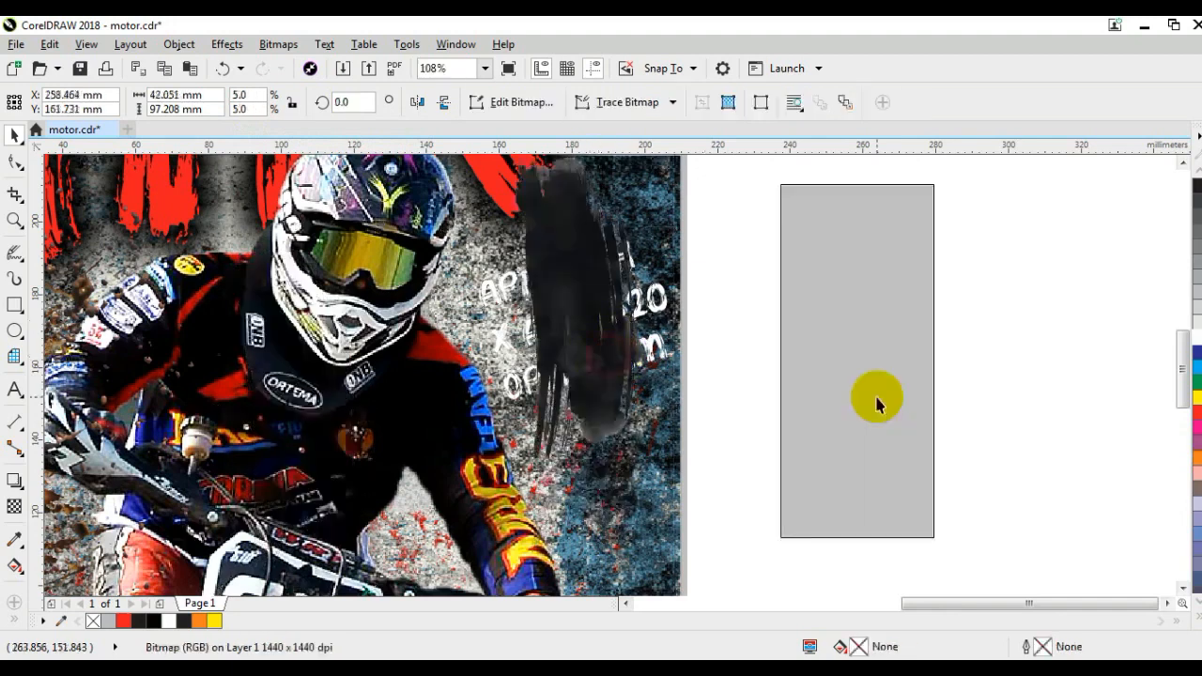
pyautogui.click(877, 401)
pyautogui.moveTo(938, 543)
pyautogui.mouseDown()
pyautogui.moveTo(950, 290)
pyautogui.moveTo(945, 333)
pyautogui.mouseUp()
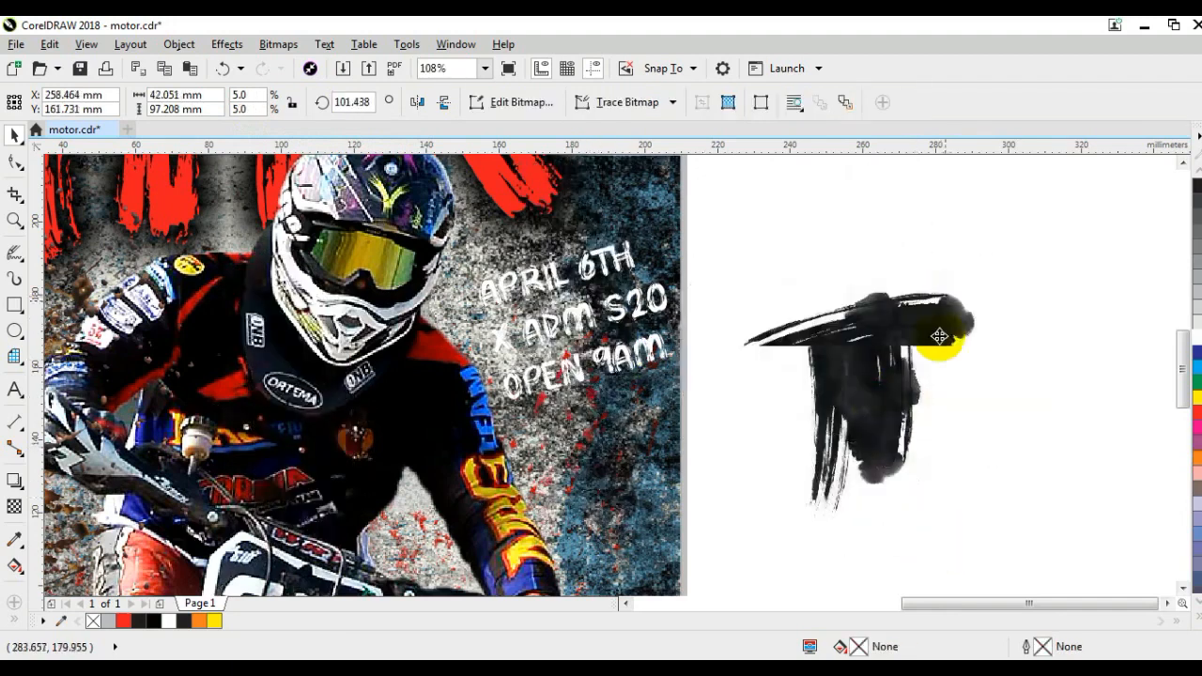
# Darken the brush-stroke bitmap with a Gamma value of 0.33
pyautogui.click(227, 45)
pyautogui.moveTo(242, 65)
pyautogui.click(413, 198)
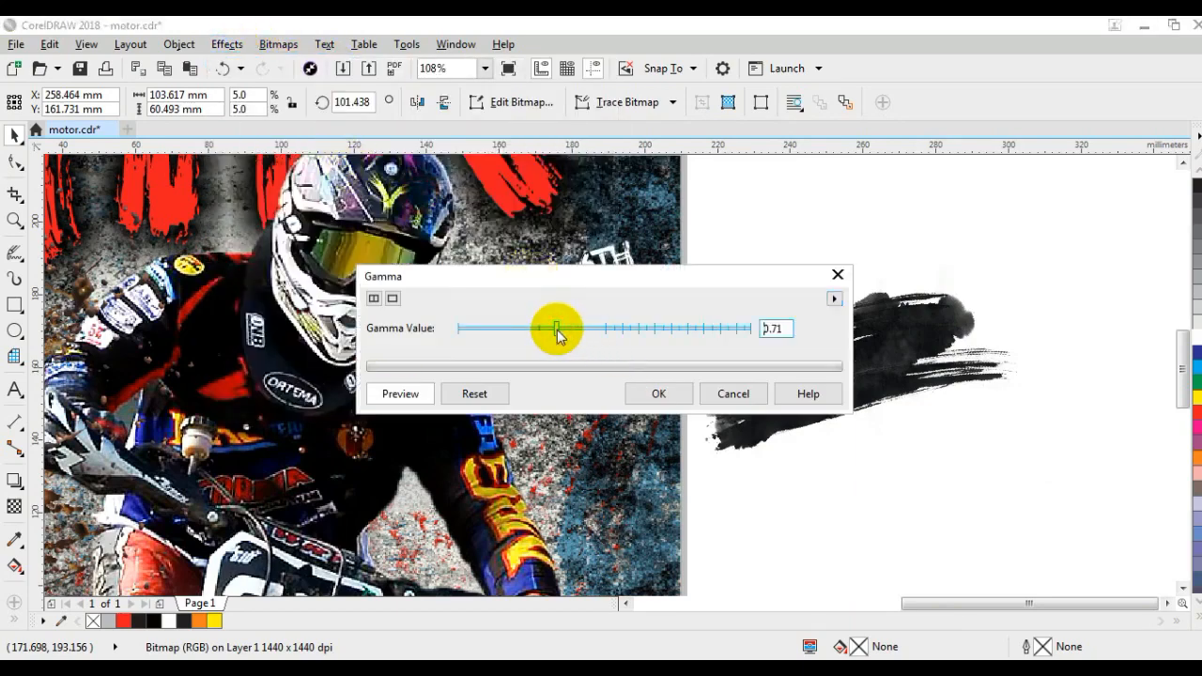
pyautogui.moveTo(551, 336); pyautogui.dragTo(494, 328)
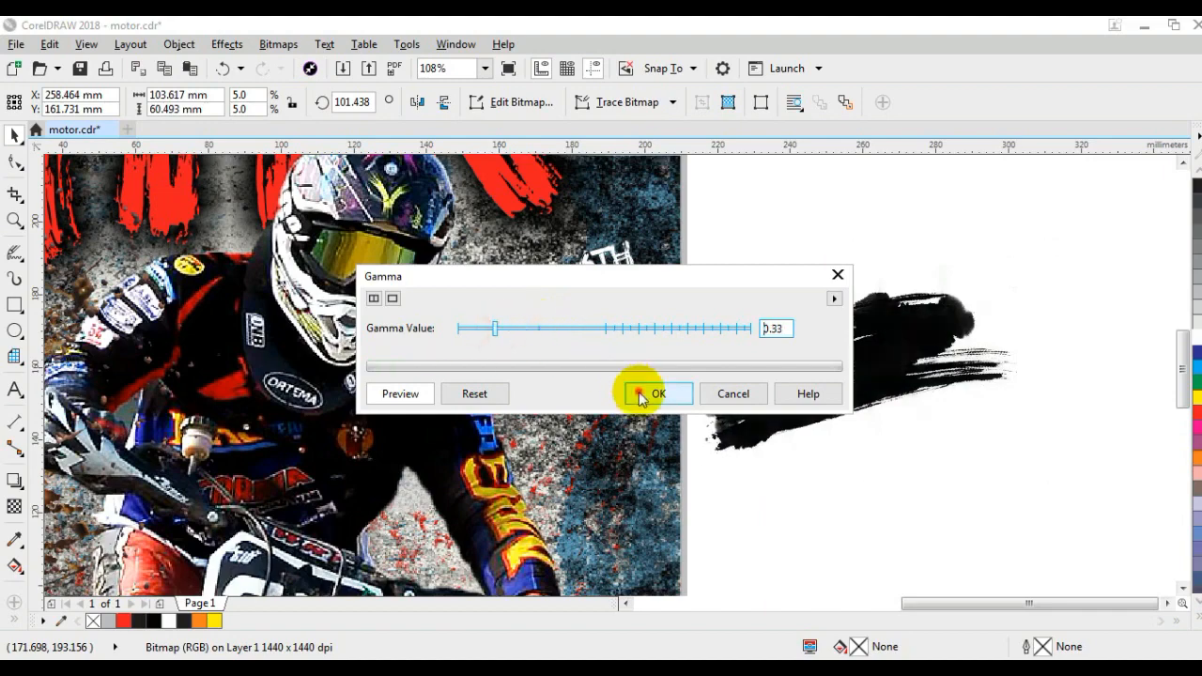
pyautogui.click(641, 393)
# Place the brush stroke over the event lines and enlarge it to a scale of about 9.1%
pyautogui.moveTo(868, 408)
pyautogui.mouseDown()
pyautogui.moveTo(692, 362)
pyautogui.moveTo(653, 376)
pyautogui.mouseUp()
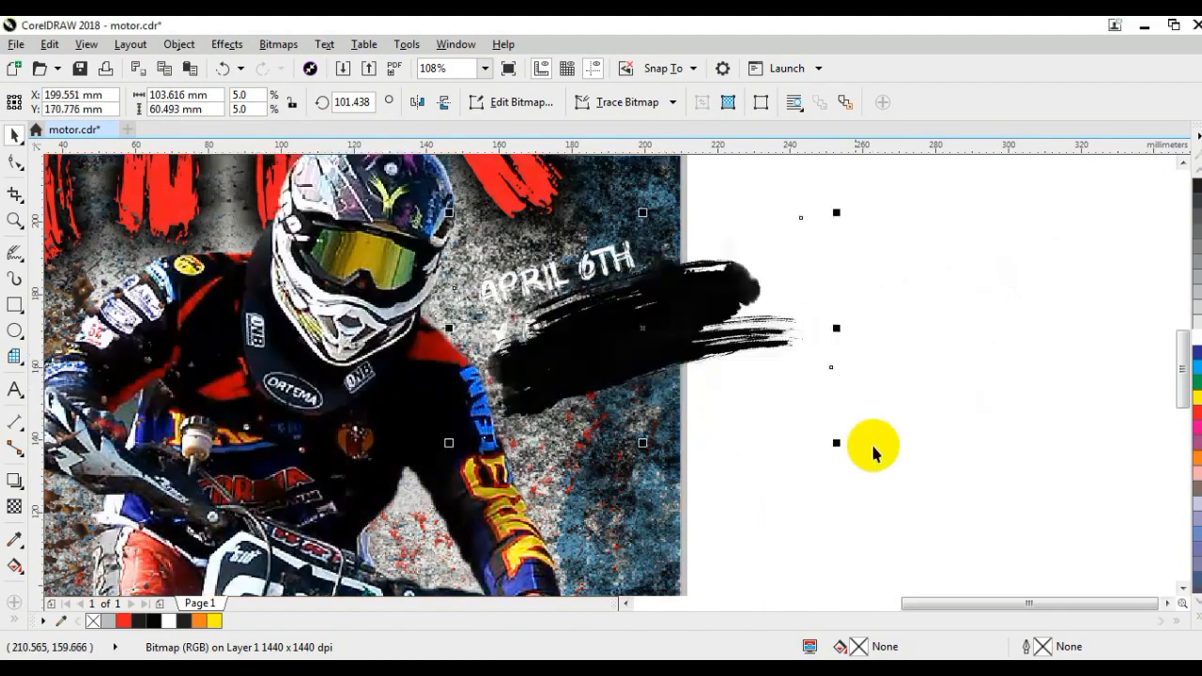
pyautogui.moveTo(839, 441)
pyautogui.mouseDown()
pyautogui.moveTo(1006, 510)
pyautogui.moveTo(893, 430)
pyautogui.moveTo(818, 335)
pyautogui.moveTo(894, 460)
pyautogui.moveTo(950, 493)
pyautogui.mouseUp()
pyautogui.moveTo(778, 311); pyautogui.dragTo(790, 326)
# Place the brush stroke inside the original poster's PowerClip frame
pyautogui.rightClick(790, 322)
pyautogui.click(840, 145)
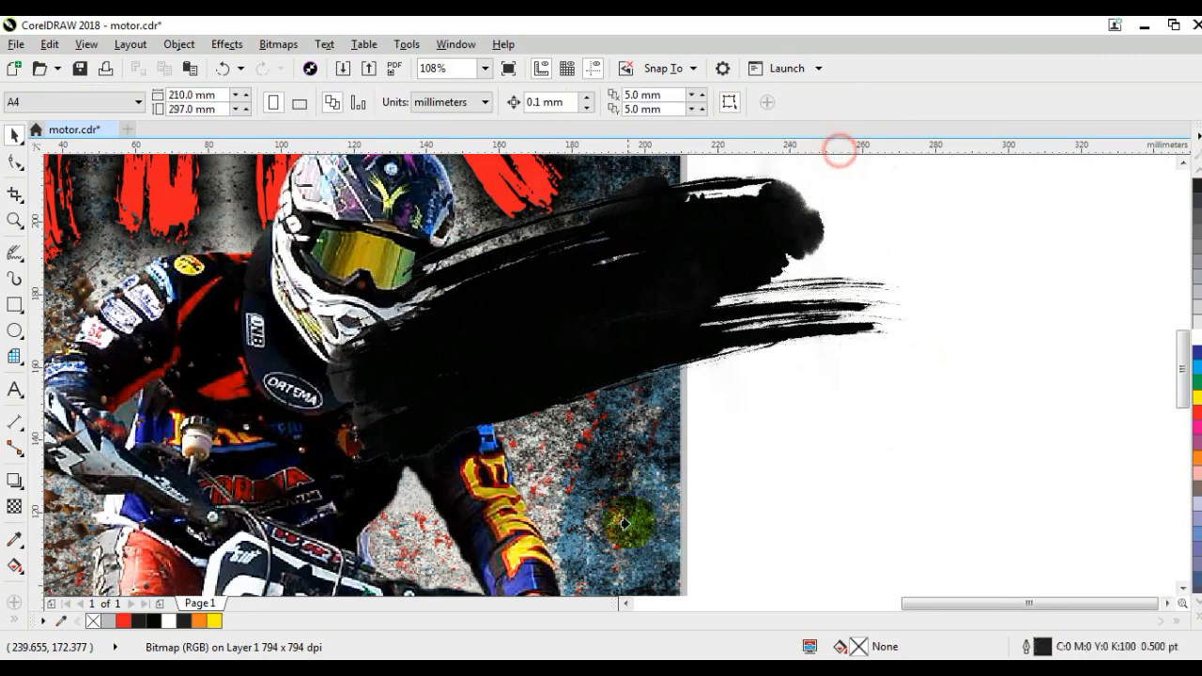
pyautogui.click(667, 555)
# Edit the PowerClip contents to order the brush stroke behind the rider but above the grunge background, and finish editing
pyautogui.rightClick(668, 556)
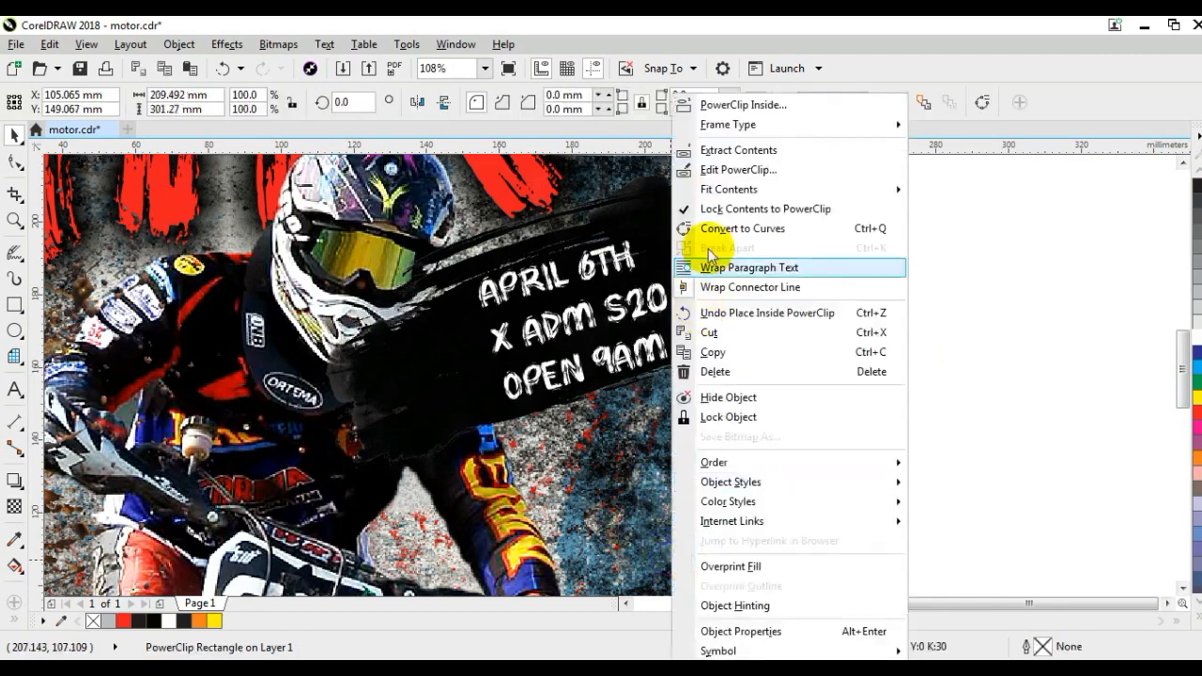
pyautogui.click(715, 172)
pyautogui.click(719, 309)
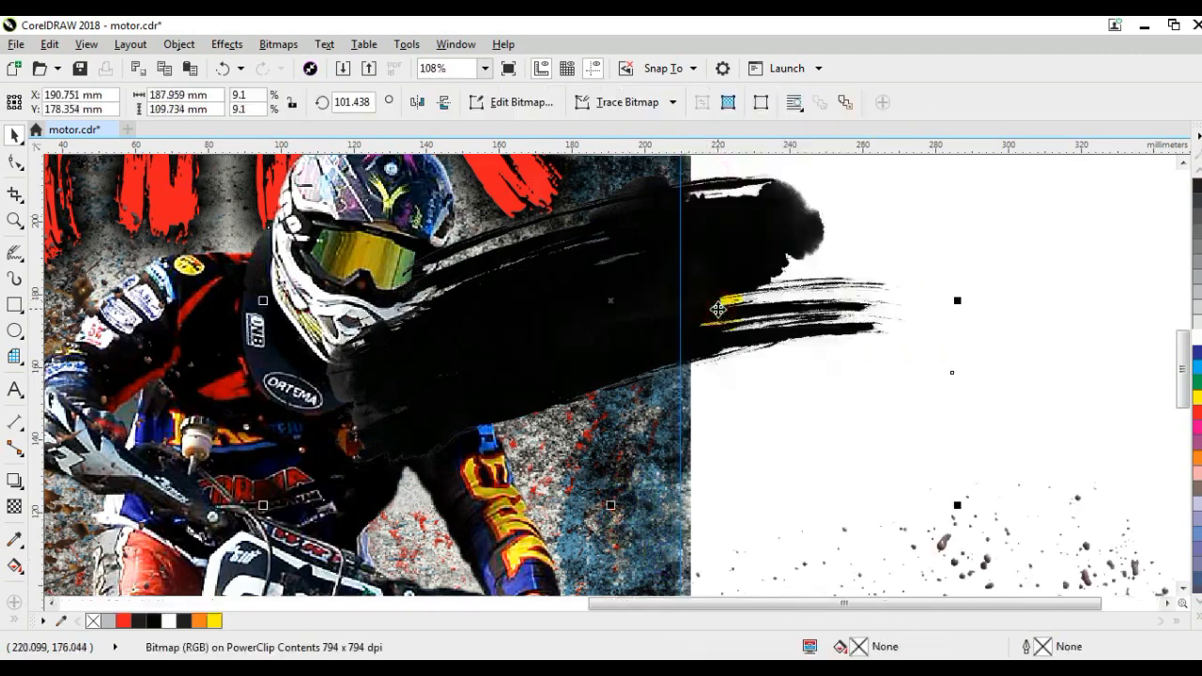
pyautogui.hotkey('shift', 'pagedown')
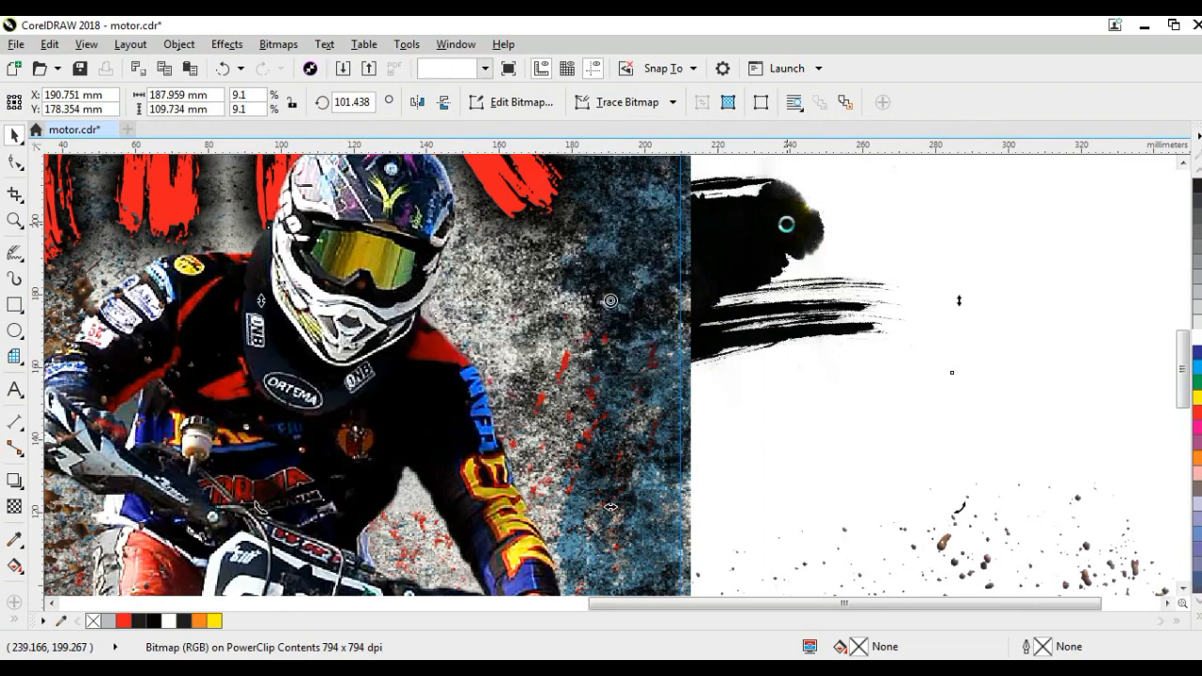
pyautogui.scroll(3, 789, 232)
pyautogui.rightClick(792, 228)
pyautogui.click(805, 224)
# Scale the three white event lines to about 88.7% so they fit on the black brush stroke
pyautogui.press('F4')
pyautogui.moveTo(811, 279); pyautogui.dragTo(668, 381)
pyautogui.moveTo(760, 379); pyautogui.dragTo(750, 374)
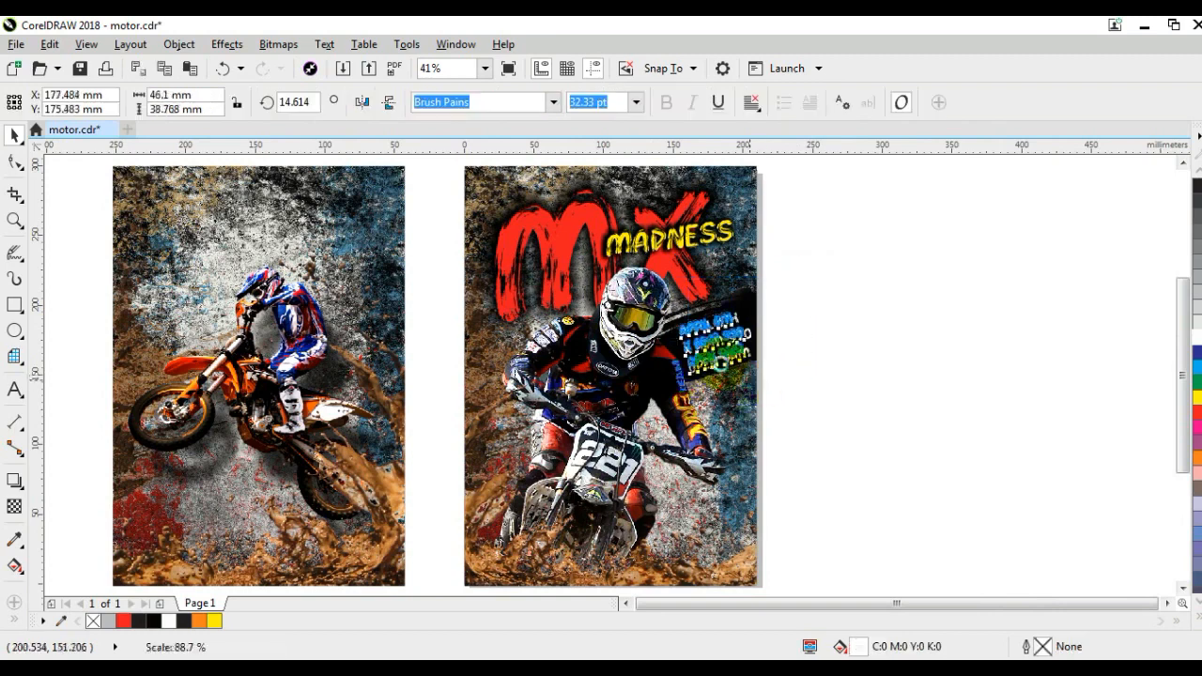
# Undo the accidental shift of the original poster
pyautogui.click(720, 350)
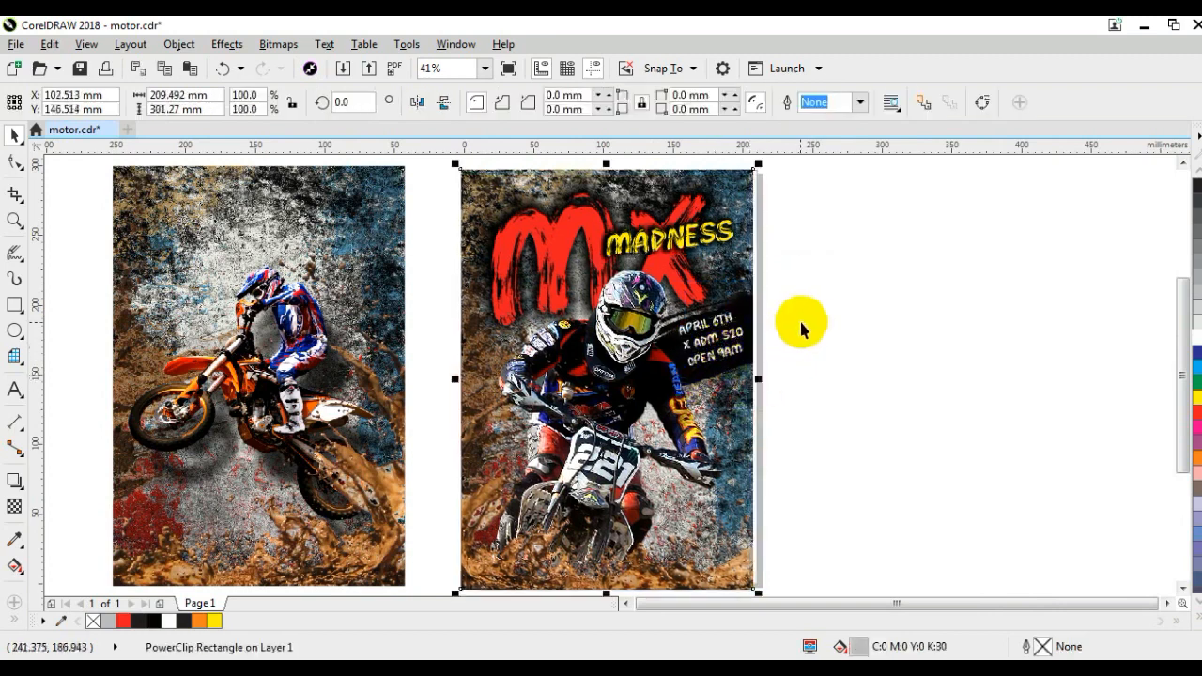
pyautogui.click(809, 282)
pyautogui.click(720, 391)
# Select all the objects of both posters and fit them in view
pyautogui.scroll(-2, 720, 391)
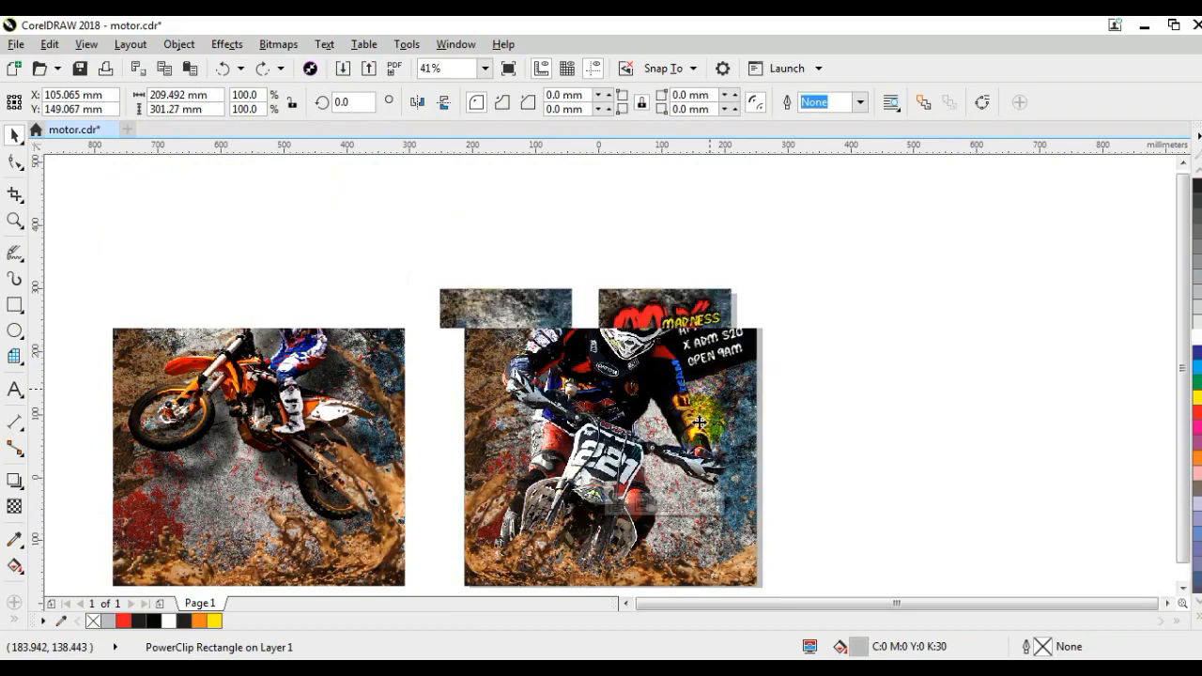
pyautogui.moveTo(755, 502); pyautogui.dragTo(418, 261)
pyautogui.press('F4')
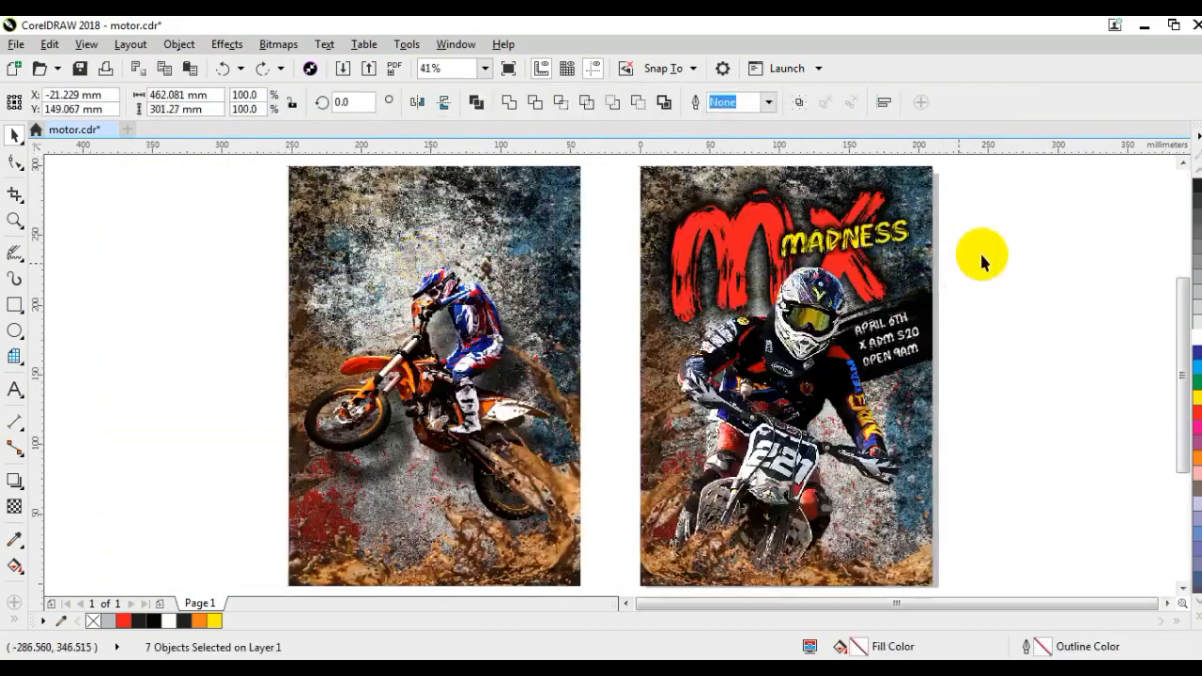